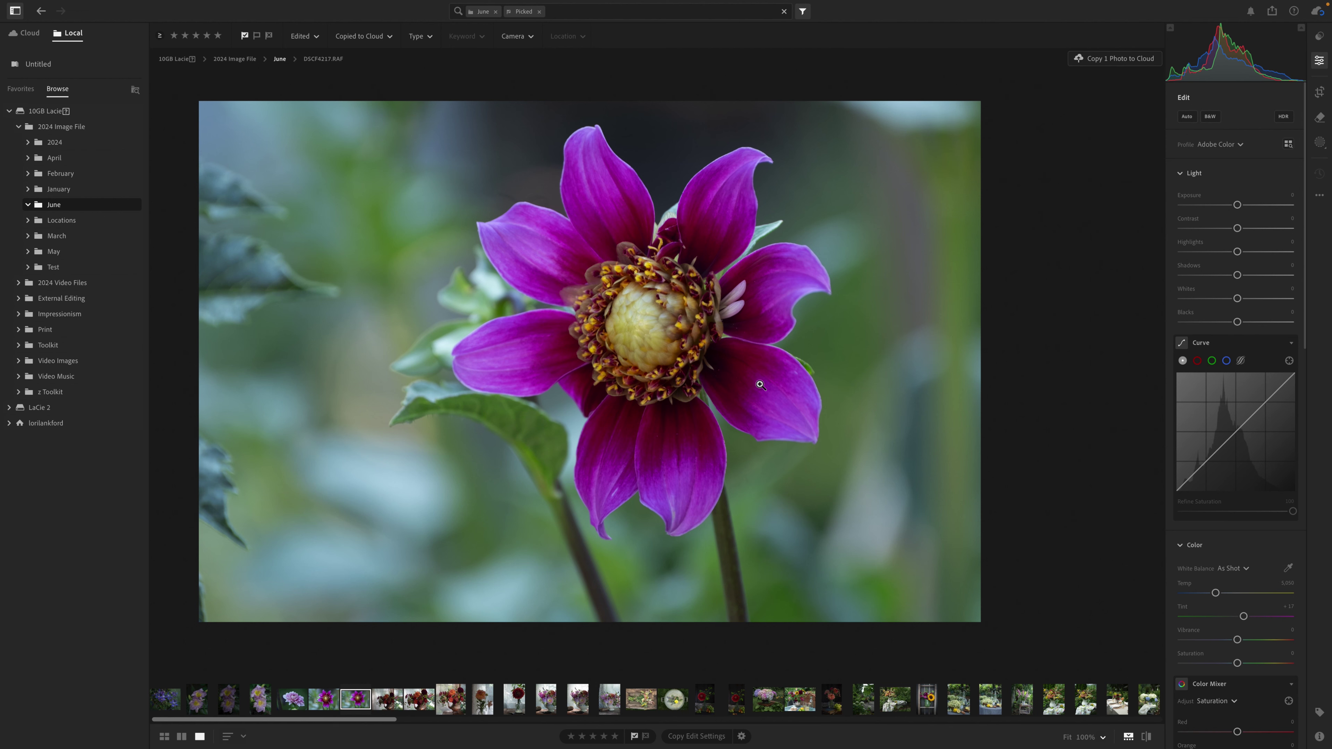
Flip the flower photo horizontally
{"action": "mouse_move", "coordinate": [293, 6]}
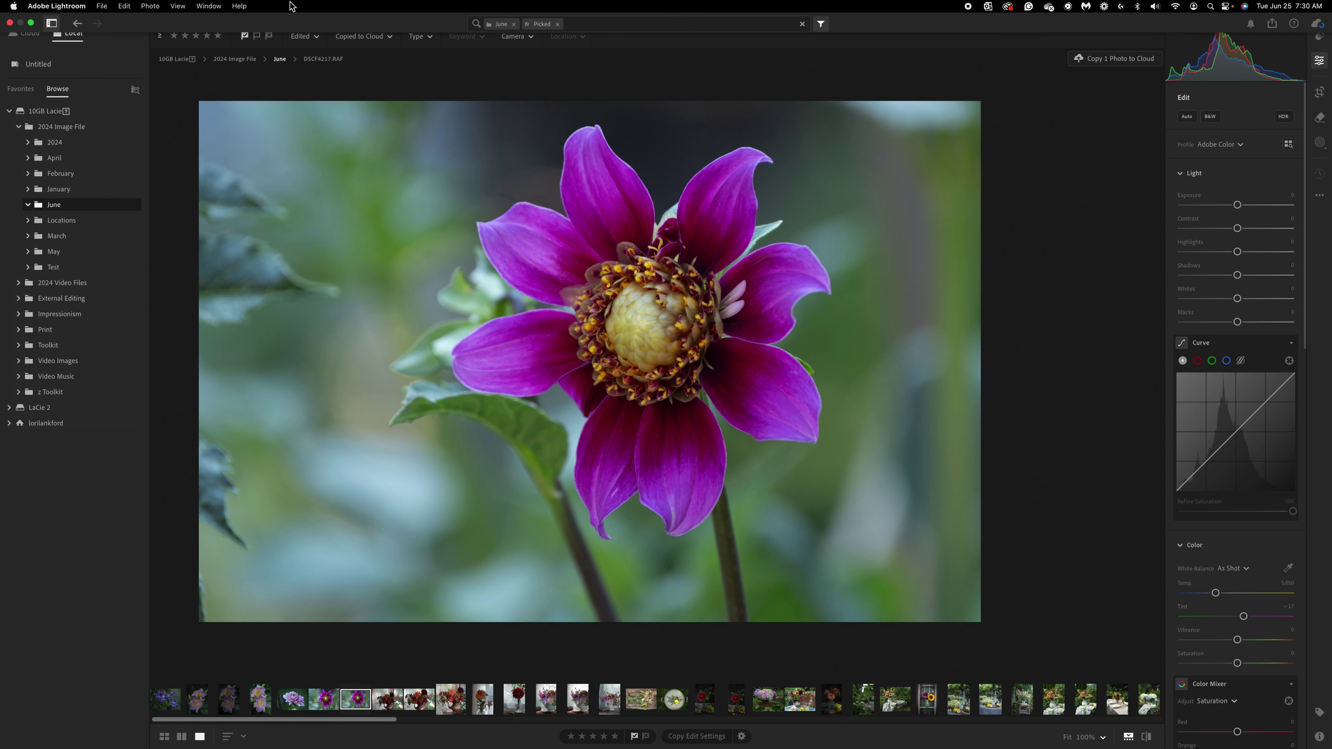
{"action": "left_click", "coordinate": [149, 8]}
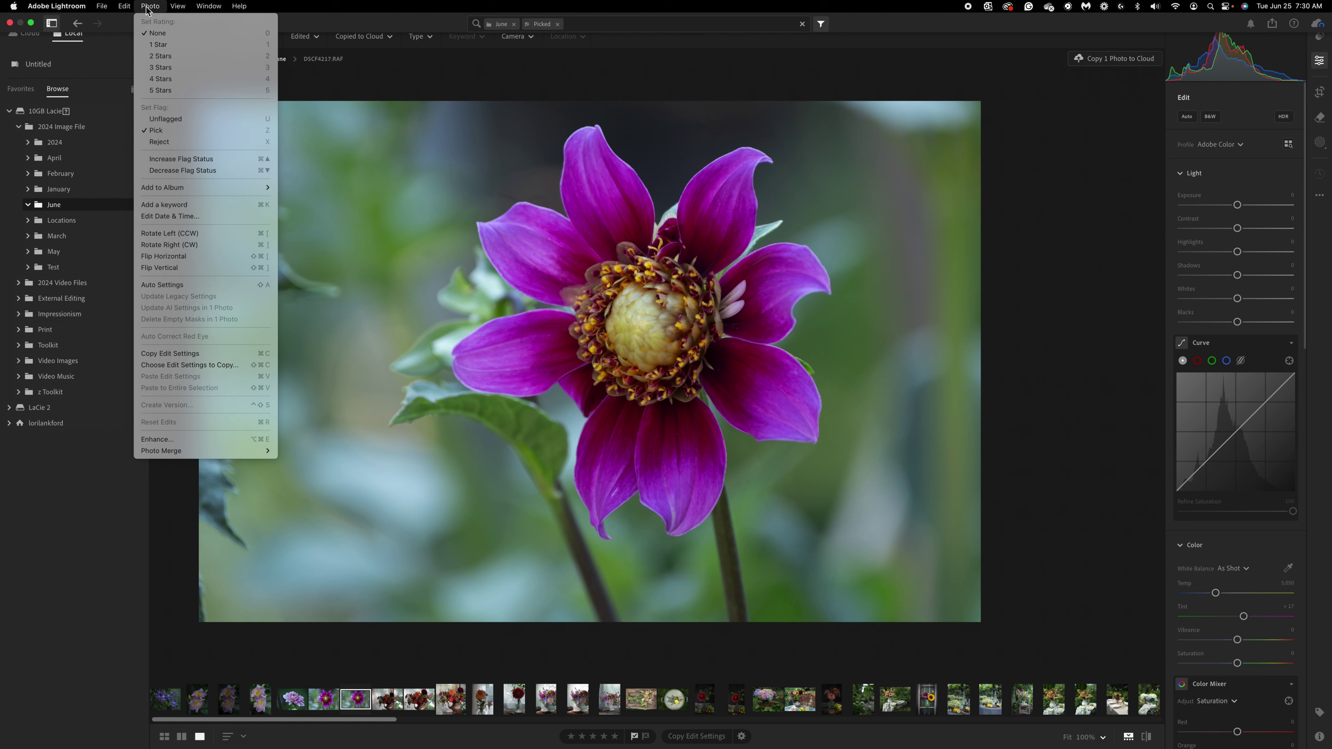
{"action": "left_click", "coordinate": [181, 257]}
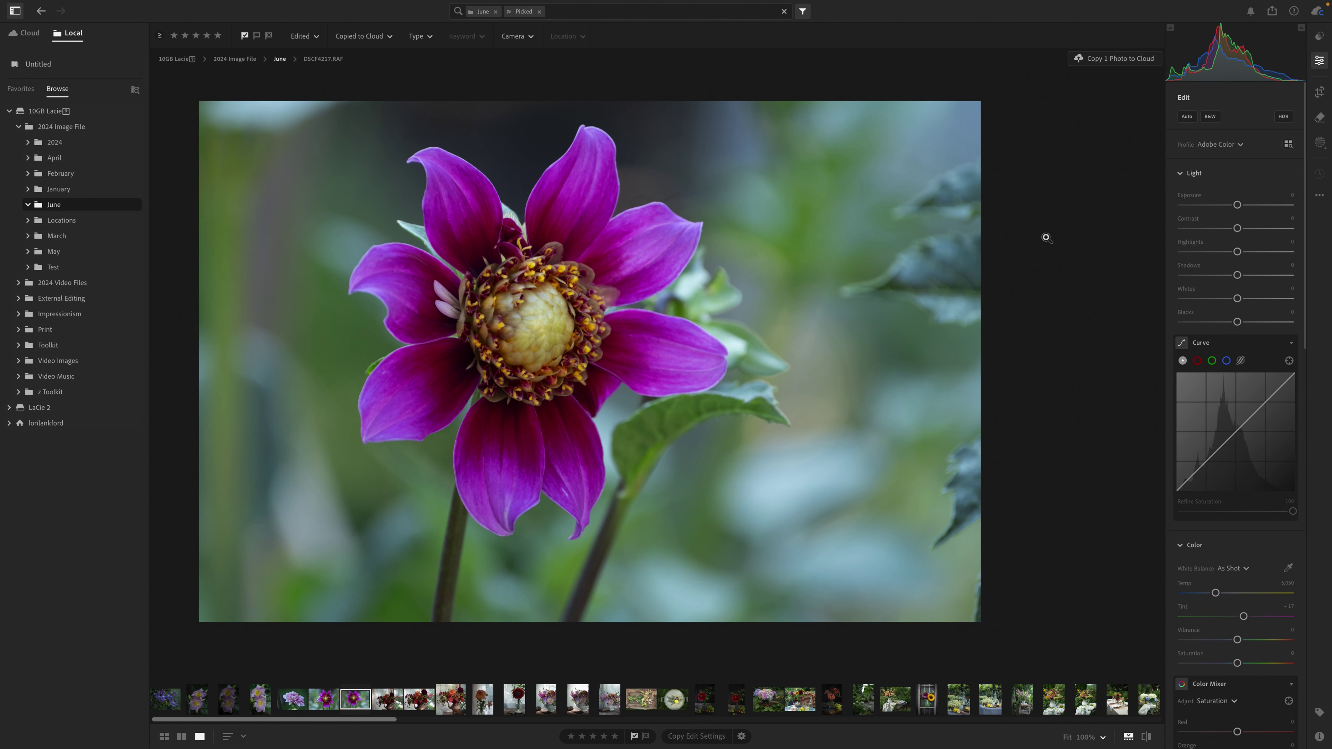
Crop the photo with a custom aspect by moving its left edge inward toward the flower
{"action": "left_click", "coordinate": [1320, 97]}
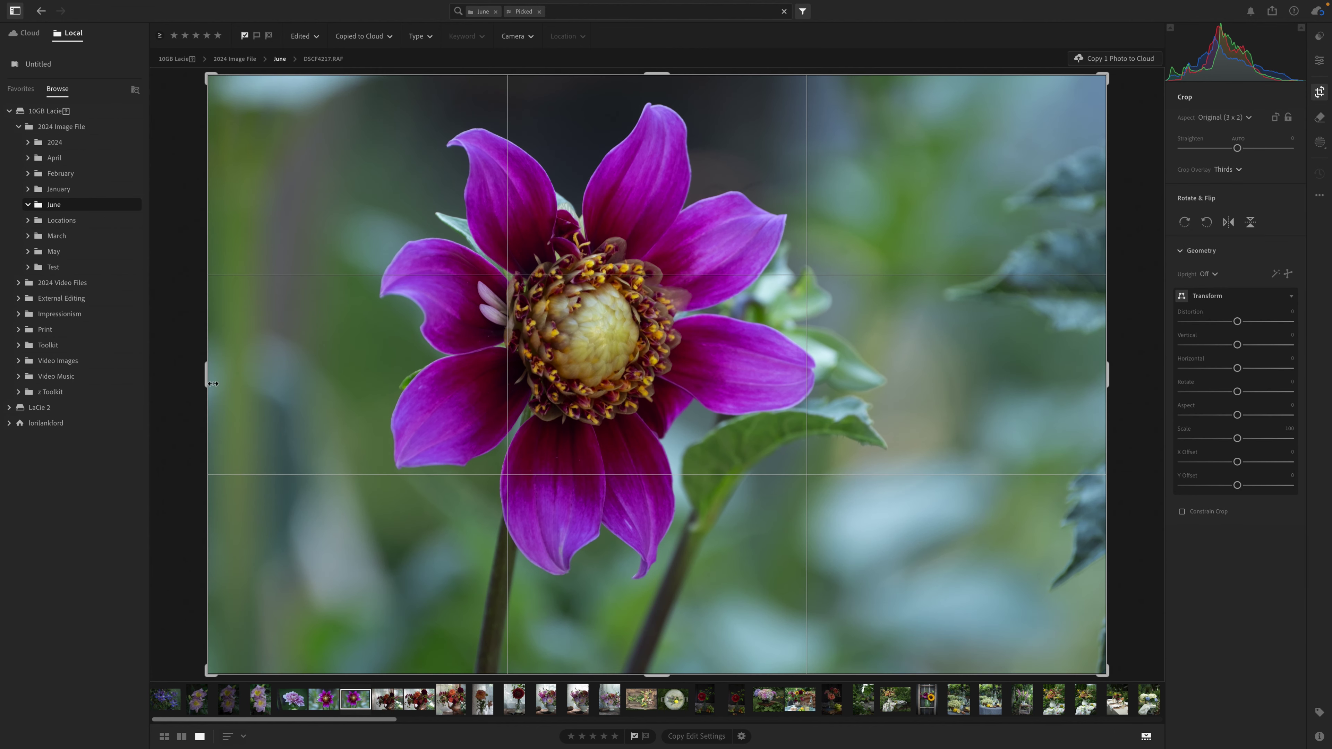
{"action": "left_click_drag", "start_coordinate": [210, 375], "coordinate": [263, 383]}
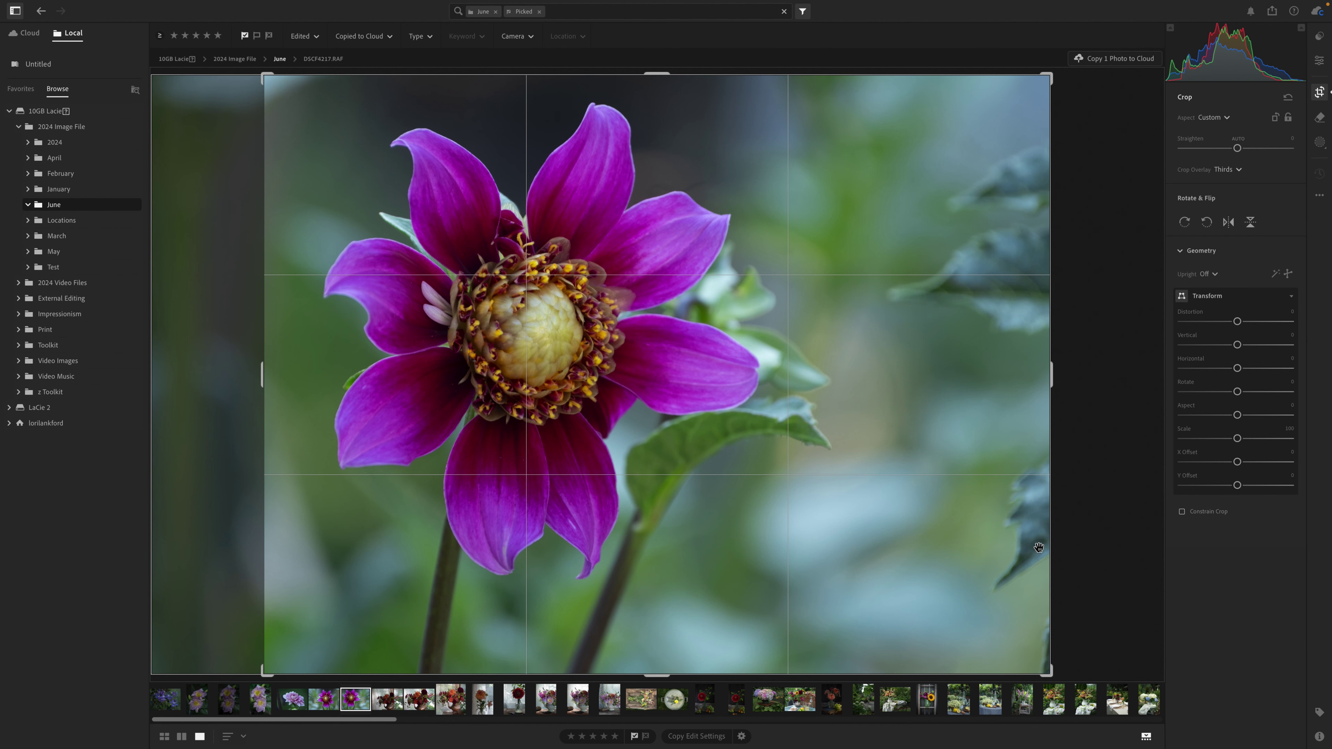
{"action": "key", "text": "Return"}
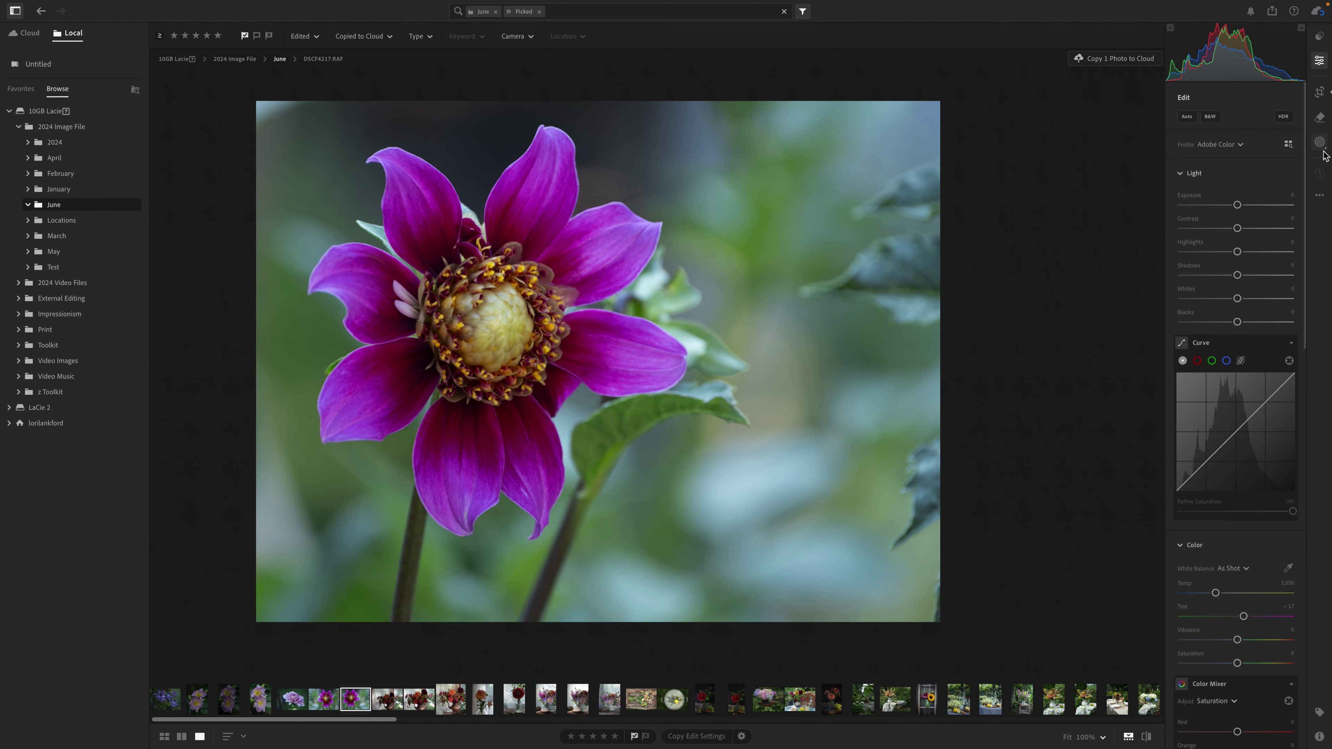
Paint over the two dark leaves at the photo's upper right with the Remove tool to erase them
{"action": "left_click", "coordinate": [1320, 120]}
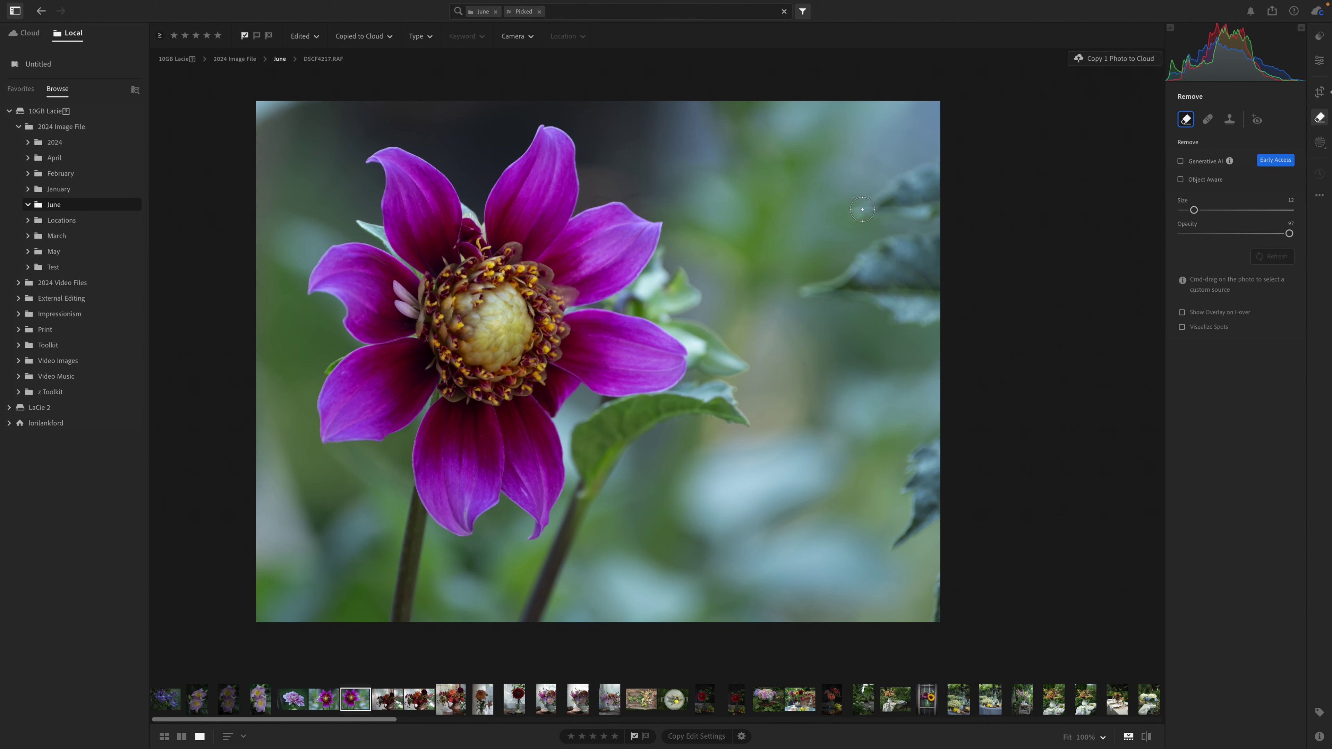
{"action": "mouse_move", "coordinate": [855, 212]}
{"action": "left_mouse_down"}
{"action": "mouse_move", "coordinate": [934, 166]}
{"action": "mouse_move", "coordinate": [935, 215]}
{"action": "mouse_move", "coordinate": [882, 203]}
{"action": "mouse_move", "coordinate": [938, 186]}
{"action": "mouse_move", "coordinate": [909, 210]}
{"action": "left_mouse_up"}
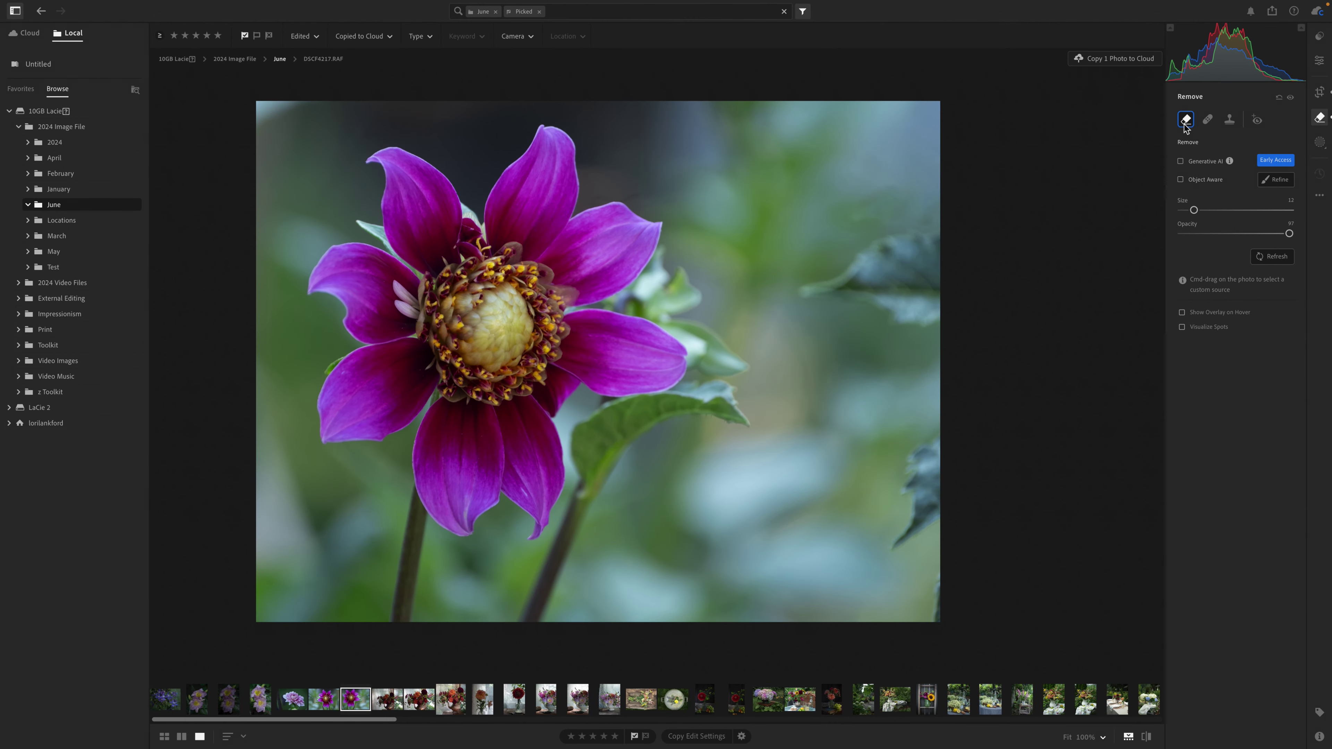
{"action": "left_click_drag", "start_coordinate": [853, 213], "coordinate": [939, 219]}
{"action": "mouse_move", "coordinate": [802, 290]}
{"action": "left_mouse_down"}
{"action": "mouse_move", "coordinate": [940, 233]}
{"action": "mouse_move", "coordinate": [931, 321]}
{"action": "mouse_move", "coordinate": [843, 285]}
{"action": "mouse_move", "coordinate": [917, 246]}
{"action": "mouse_move", "coordinate": [889, 287]}
{"action": "mouse_move", "coordinate": [923, 288]}
{"action": "mouse_move", "coordinate": [915, 305]}
{"action": "mouse_move", "coordinate": [927, 254]}
{"action": "mouse_move", "coordinate": [915, 293]}
{"action": "left_mouse_up"}
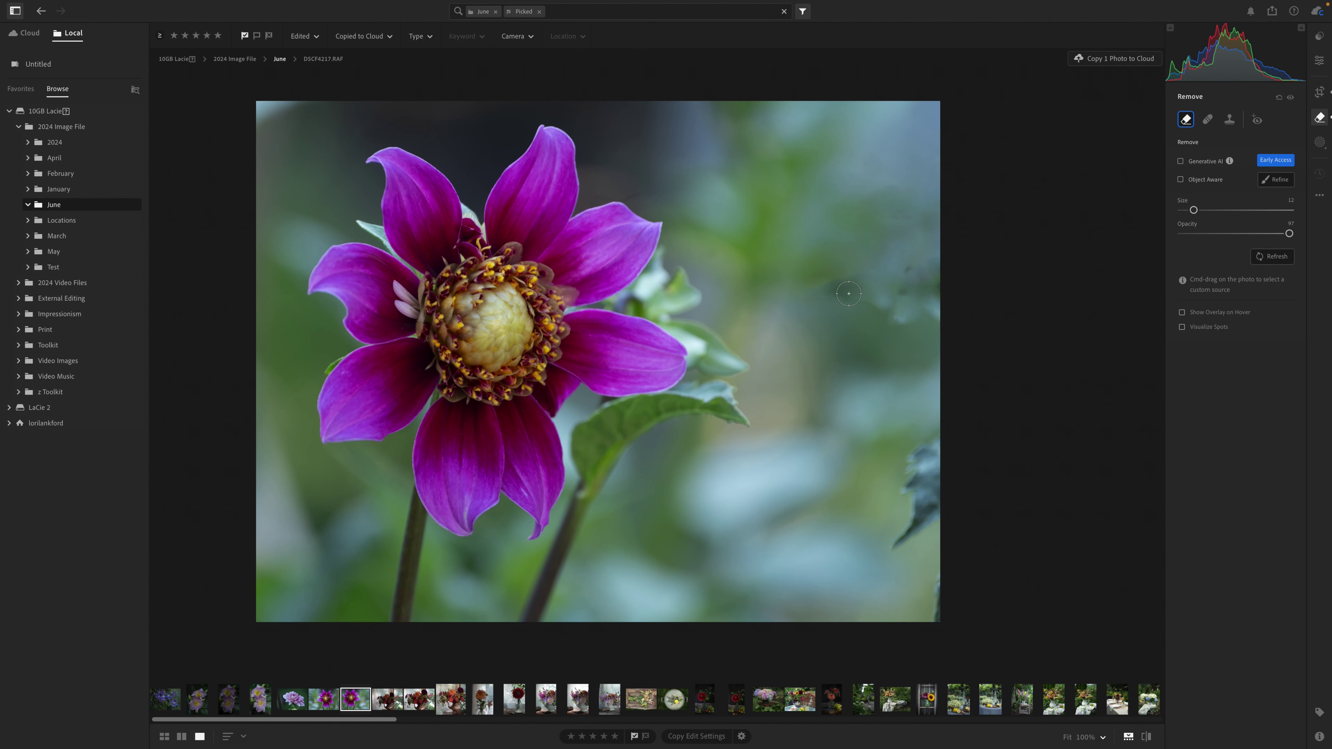
{"action": "mouse_move", "coordinate": [827, 285]}
{"action": "left_mouse_down"}
{"action": "mouse_move", "coordinate": [934, 256]}
{"action": "mouse_move", "coordinate": [883, 296]}
{"action": "mouse_move", "coordinate": [854, 296]}
{"action": "mouse_move", "coordinate": [915, 323]}
{"action": "mouse_move", "coordinate": [938, 279]}
{"action": "mouse_move", "coordinate": [941, 316]}
{"action": "mouse_move", "coordinate": [884, 281]}
{"action": "mouse_move", "coordinate": [911, 273]}
{"action": "mouse_move", "coordinate": [916, 314]}
{"action": "left_mouse_up"}
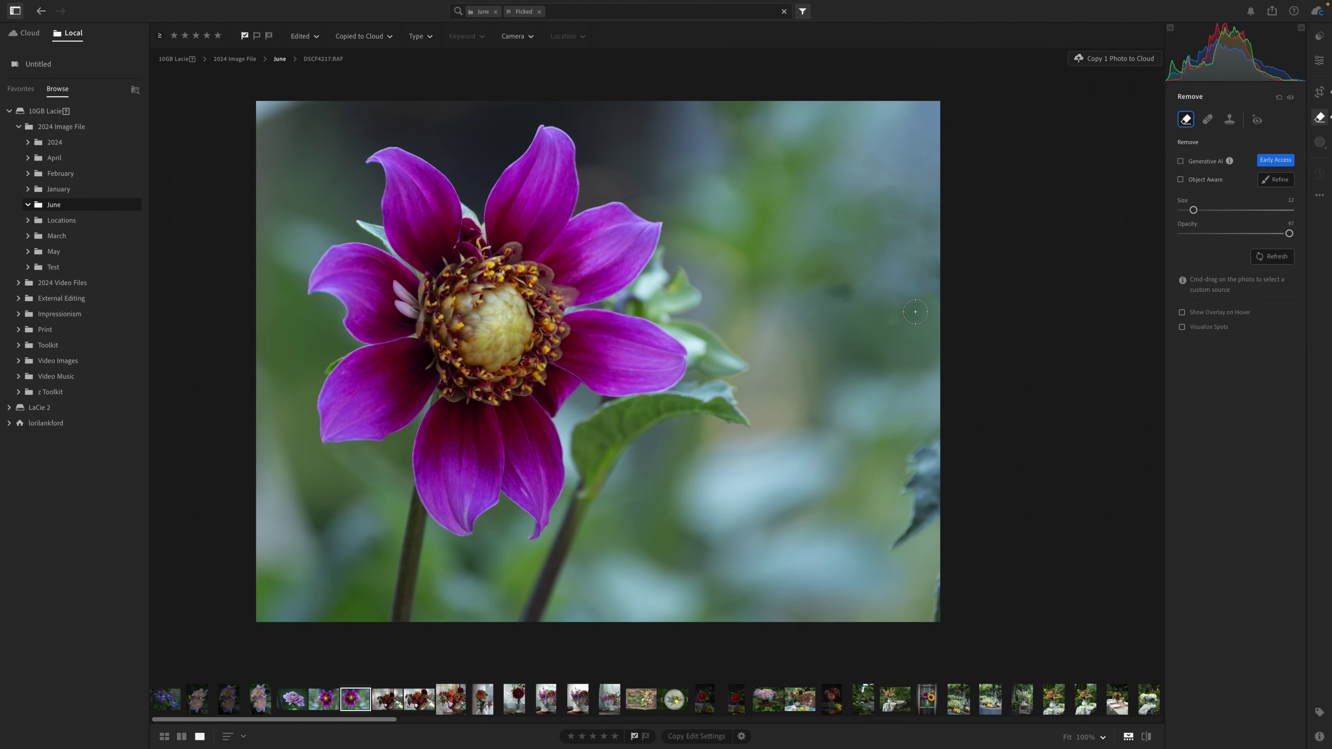
{"action": "left_click_drag", "start_coordinate": [832, 292], "coordinate": [947, 314]}
Remove the leaf at the photo's lower right and the dark sliver along the right edge below it
{"action": "mouse_move", "coordinate": [936, 442]}
{"action": "left_mouse_down"}
{"action": "mouse_move", "coordinate": [912, 476]}
{"action": "mouse_move", "coordinate": [905, 494]}
{"action": "mouse_move", "coordinate": [924, 500]}
{"action": "mouse_move", "coordinate": [895, 540]}
{"action": "mouse_move", "coordinate": [928, 519]}
{"action": "mouse_move", "coordinate": [934, 466]}
{"action": "mouse_move", "coordinate": [922, 489]}
{"action": "mouse_move", "coordinate": [946, 454]}
{"action": "left_mouse_up"}
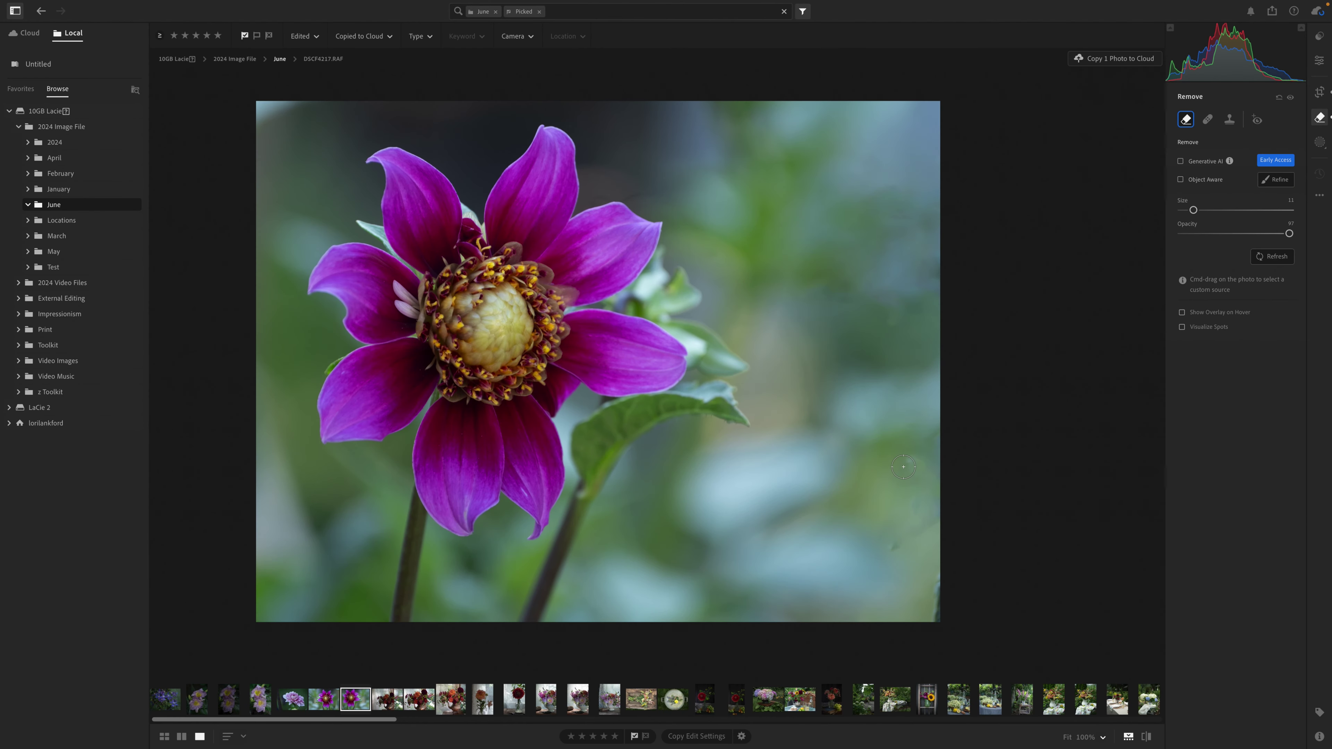
{"action": "mouse_move", "coordinate": [903, 466]}
{"action": "left_mouse_down"}
{"action": "mouse_move", "coordinate": [898, 544]}
{"action": "mouse_move", "coordinate": [931, 519]}
{"action": "left_mouse_up"}
{"action": "left_click_drag", "start_coordinate": [933, 578], "coordinate": [939, 628]}
{"action": "mouse_move", "coordinate": [916, 462]}
{"action": "left_mouse_down"}
{"action": "mouse_move", "coordinate": [921, 510]}
{"action": "mouse_move", "coordinate": [900, 540]}
{"action": "left_mouse_up"}
{"action": "left_click_drag", "start_coordinate": [942, 577], "coordinate": [935, 589]}
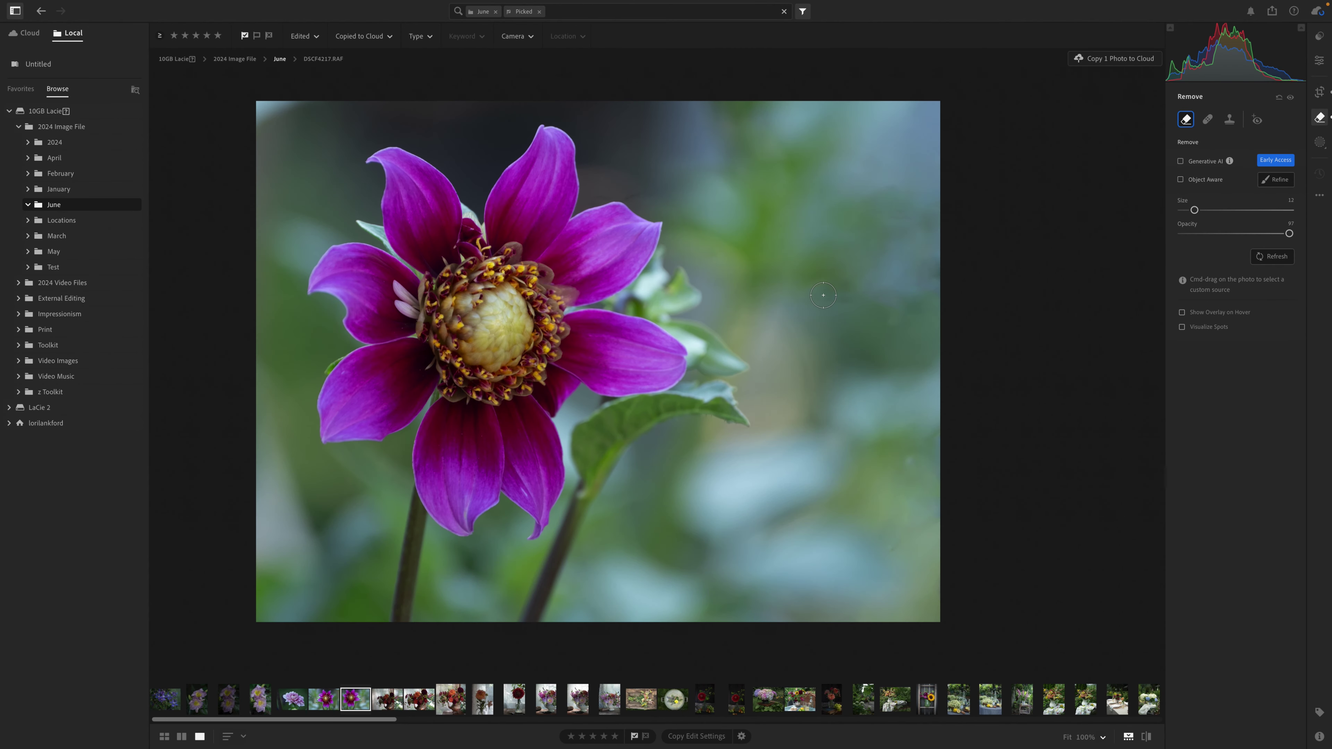
Clean up the smudges left where the leaves were removed along the right side of the photo
{"action": "mouse_move", "coordinate": [823, 295]}
{"action": "left_mouse_down"}
{"action": "mouse_move", "coordinate": [899, 321]}
{"action": "mouse_move", "coordinate": [935, 297]}
{"action": "left_mouse_up"}
{"action": "mouse_move", "coordinate": [906, 461]}
{"action": "left_mouse_down"}
{"action": "mouse_move", "coordinate": [892, 545]}
{"action": "mouse_move", "coordinate": [898, 523]}
{"action": "left_mouse_up"}
{"action": "left_click_drag", "start_coordinate": [902, 535], "coordinate": [907, 494]}
{"action": "mouse_move", "coordinate": [896, 307]}
{"action": "left_mouse_down"}
{"action": "mouse_move", "coordinate": [927, 310]}
{"action": "mouse_move", "coordinate": [935, 264]}
{"action": "mouse_move", "coordinate": [922, 303]}
{"action": "left_mouse_up"}
{"action": "mouse_move", "coordinate": [883, 301]}
{"action": "left_mouse_down"}
{"action": "mouse_move", "coordinate": [918, 292]}
{"action": "mouse_move", "coordinate": [932, 239]}
{"action": "mouse_move", "coordinate": [912, 290]}
{"action": "left_mouse_up"}
{"action": "left_click_drag", "start_coordinate": [875, 295], "coordinate": [945, 256]}
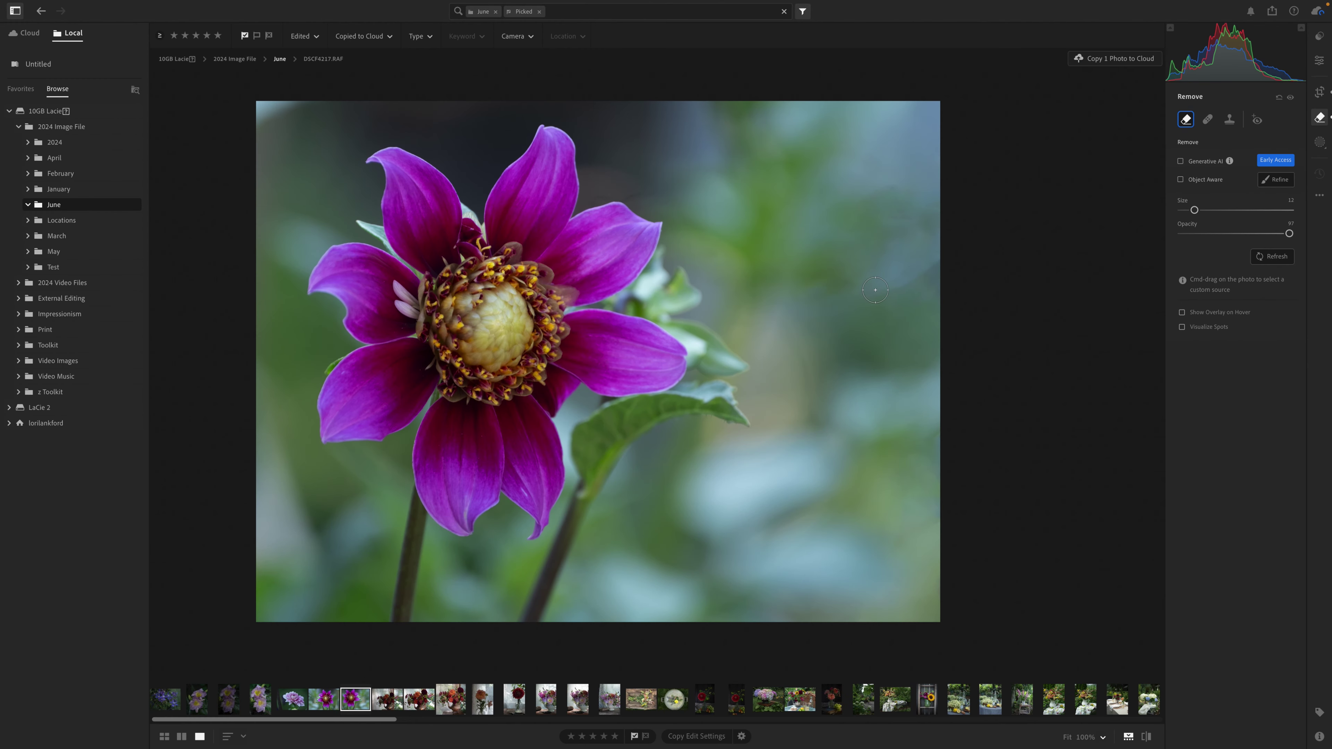
{"action": "left_click_drag", "start_coordinate": [875, 290], "coordinate": [948, 265]}
Paint over the bright patch in the photo's upper-left corner with the Remove tool
{"action": "mouse_move", "coordinate": [265, 115]}
{"action": "left_mouse_down"}
{"action": "mouse_move", "coordinate": [298, 100]}
{"action": "mouse_move", "coordinate": [253, 108]}
{"action": "mouse_move", "coordinate": [304, 104]}
{"action": "mouse_move", "coordinate": [243, 142]}
{"action": "mouse_move", "coordinate": [327, 91]}
{"action": "left_mouse_up"}
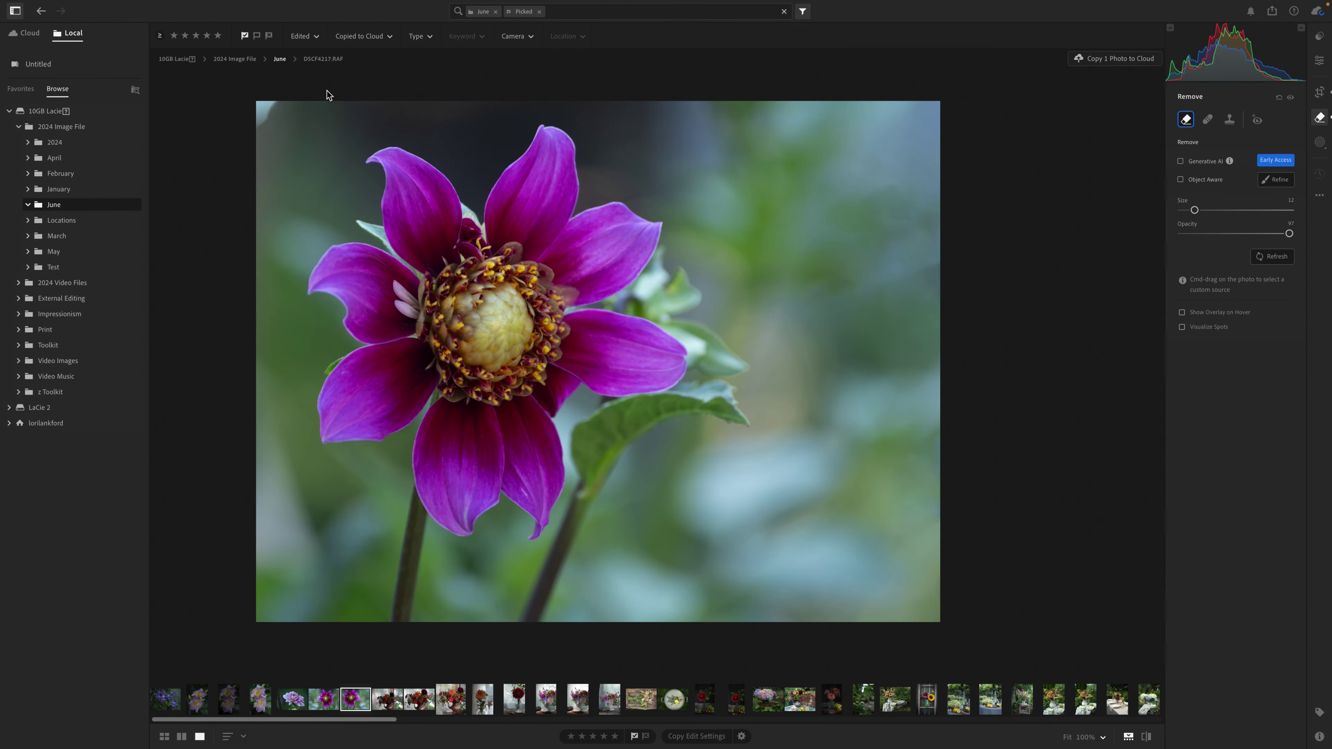
{"action": "mouse_move", "coordinate": [265, 130]}
{"action": "left_mouse_down"}
{"action": "mouse_move", "coordinate": [262, 90]}
{"action": "mouse_move", "coordinate": [255, 163]}
{"action": "left_mouse_up"}
{"action": "left_click_drag", "start_coordinate": [262, 104], "coordinate": [263, 170]}
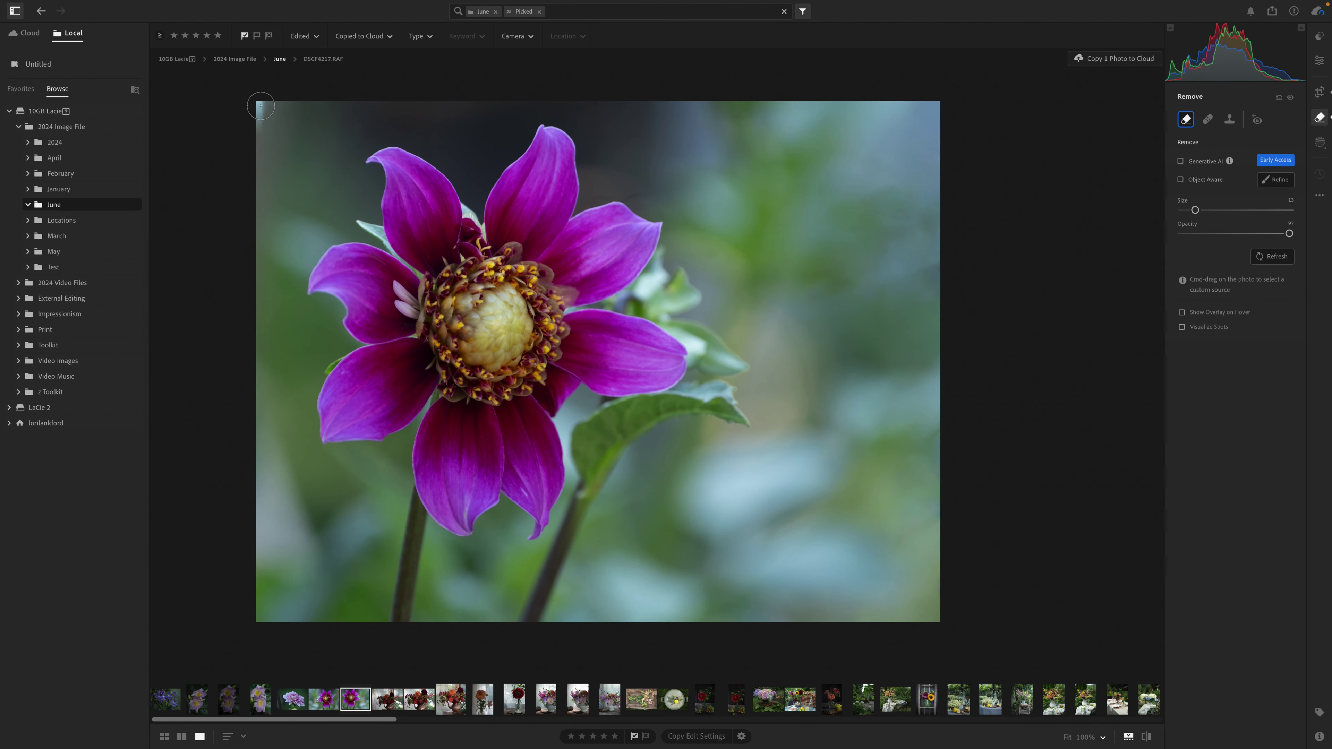
{"action": "mouse_move", "coordinate": [263, 104]}
{"action": "left_mouse_down"}
{"action": "mouse_move", "coordinate": [271, 142]}
{"action": "mouse_move", "coordinate": [260, 93]}
{"action": "mouse_move", "coordinate": [262, 159]}
{"action": "mouse_move", "coordinate": [287, 112]}
{"action": "left_mouse_up"}
Remove the remaining bright corner patch with Generative AI and touch up that corner using the Heal tool
{"action": "left_click", "coordinate": [1182, 162]}
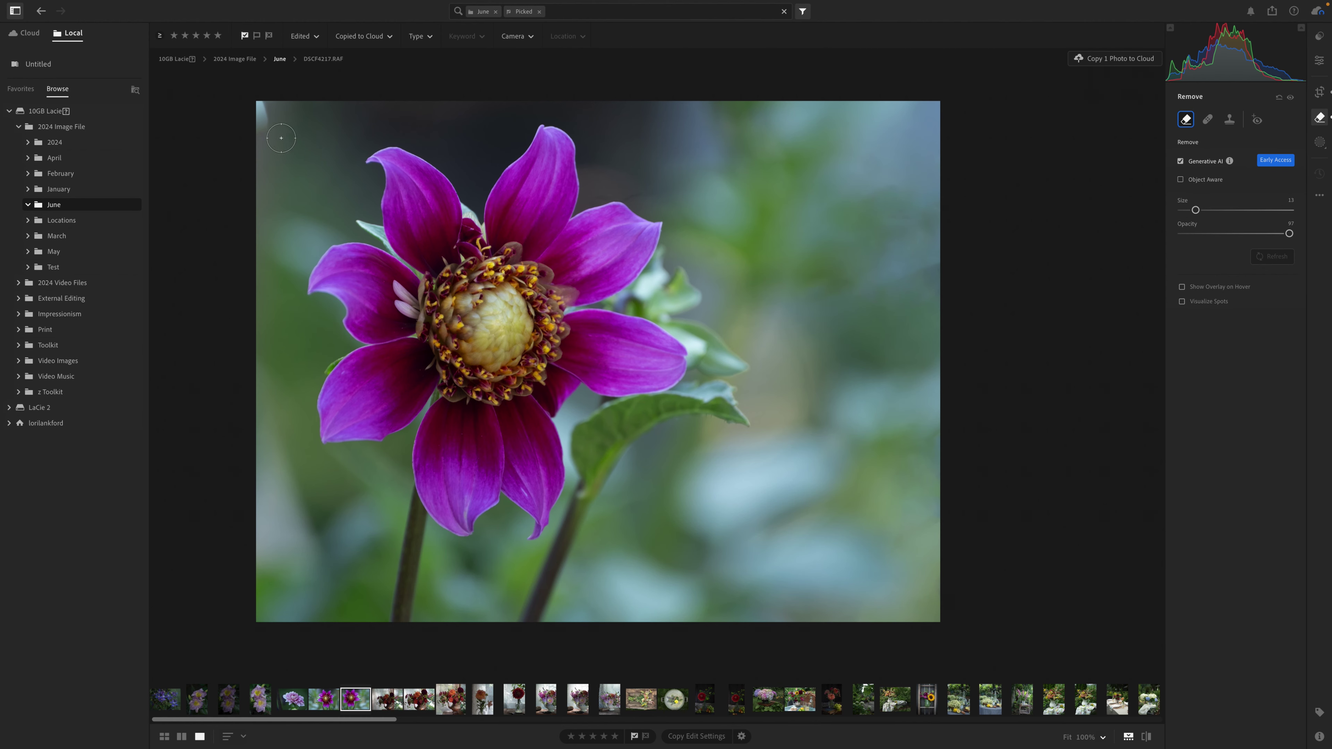
{"action": "left_click_drag", "start_coordinate": [264, 119], "coordinate": [263, 95]}
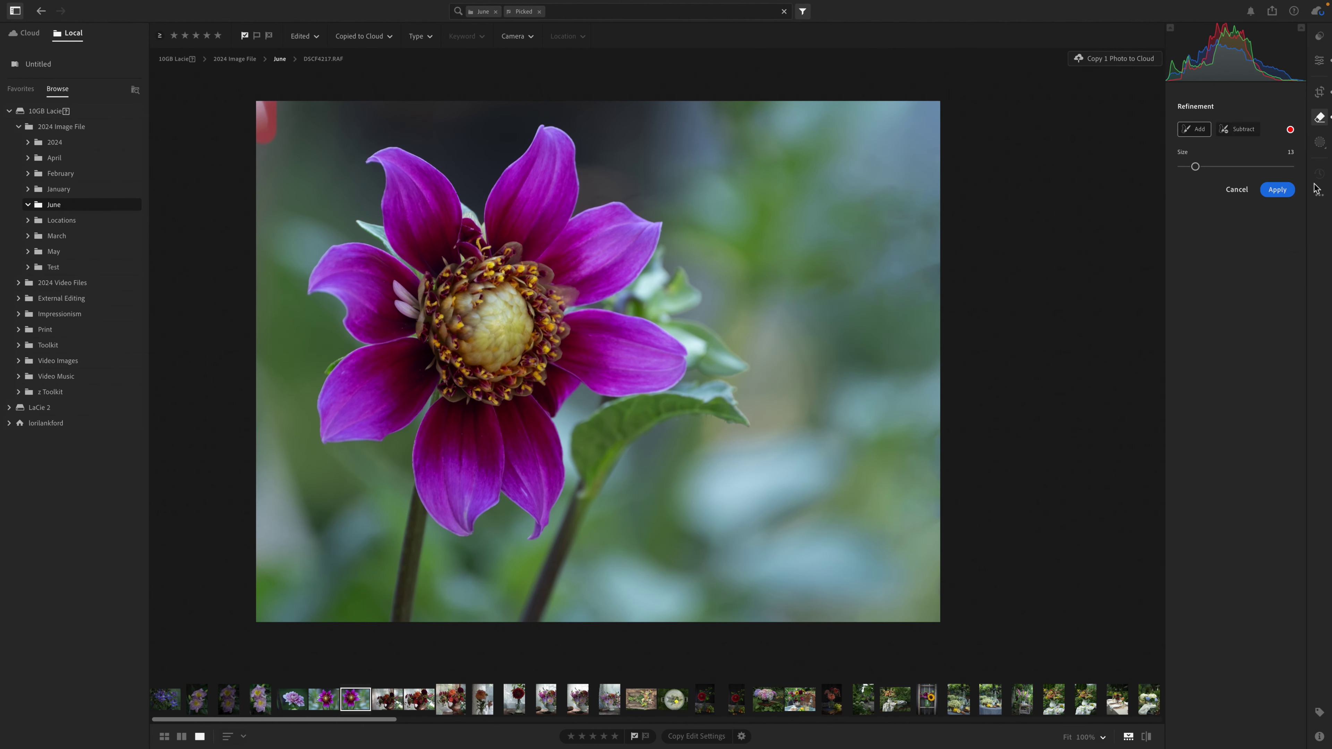
{"action": "left_click", "coordinate": [1277, 190]}
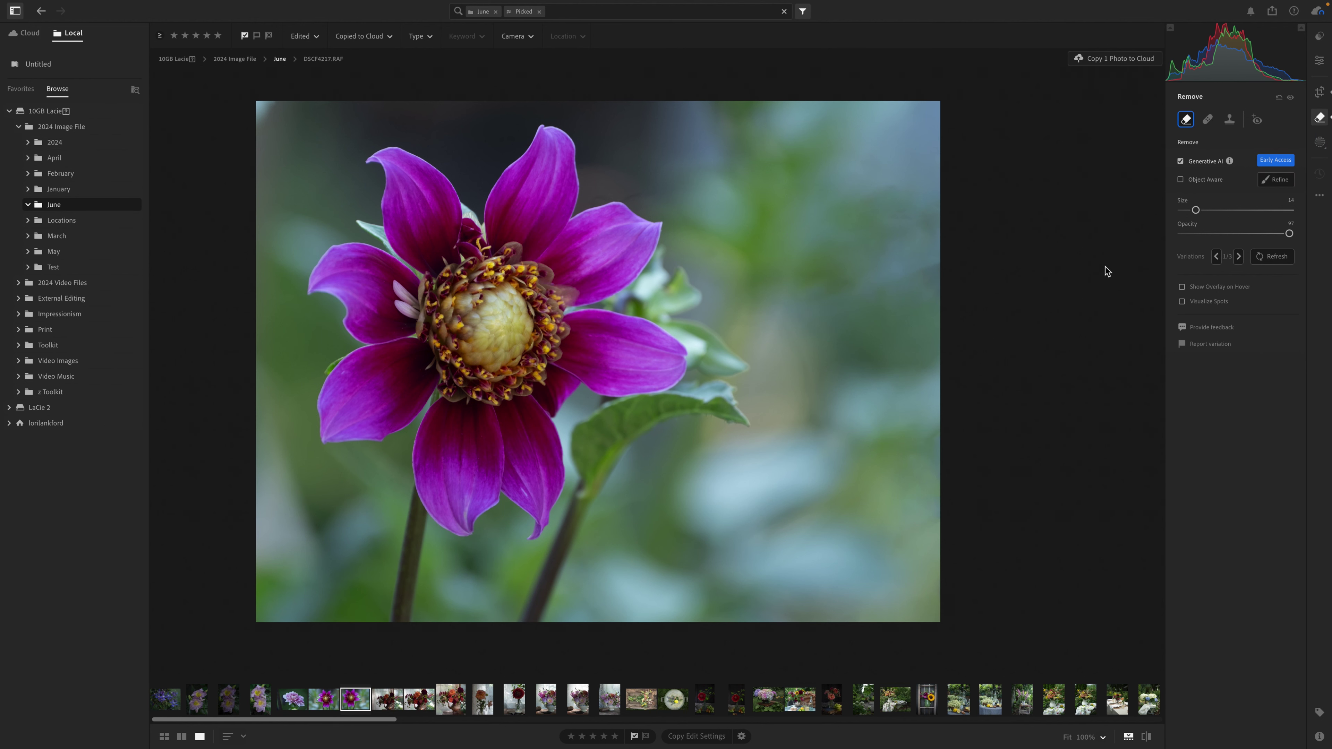
{"action": "left_click", "coordinate": [1209, 120]}
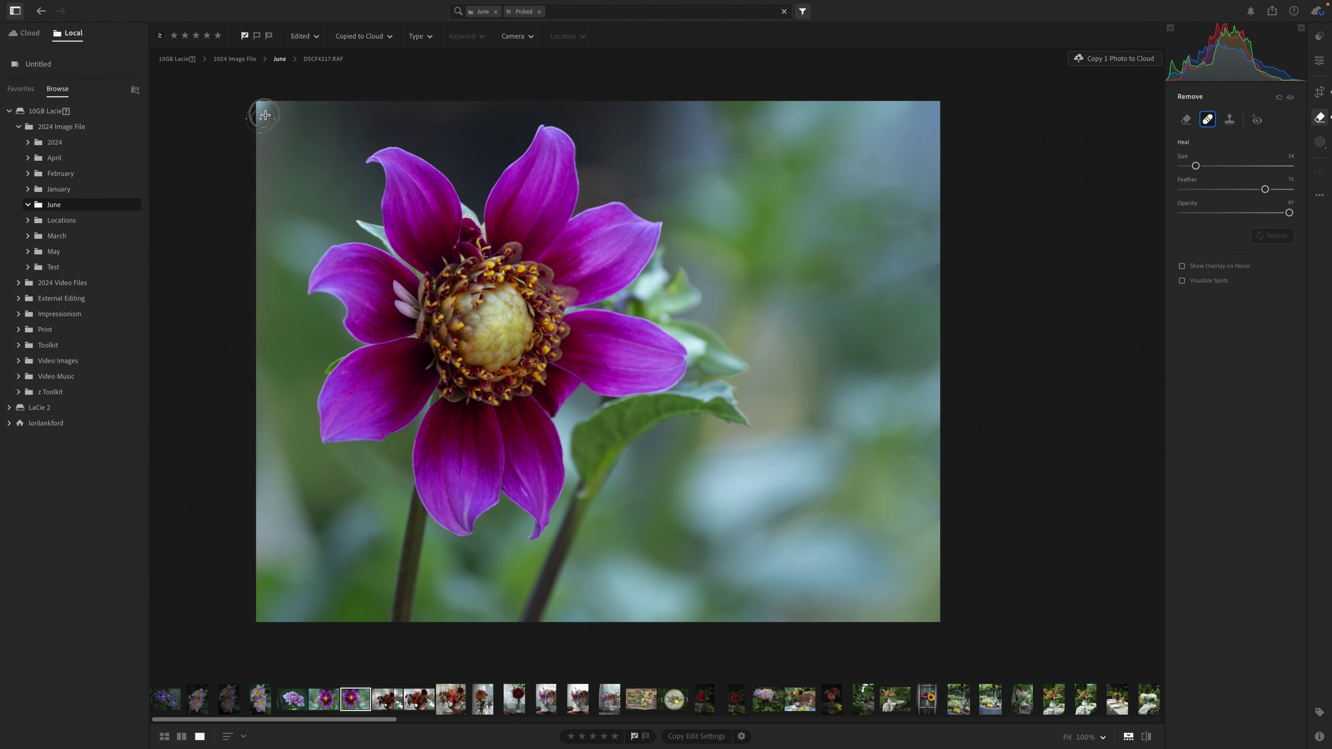
{"action": "mouse_move", "coordinate": [259, 112]}
{"action": "left_mouse_down"}
{"action": "mouse_move", "coordinate": [290, 106]}
{"action": "mouse_move", "coordinate": [252, 156]}
{"action": "mouse_move", "coordinate": [261, 111]}
{"action": "left_mouse_up"}
Create a Background mask and check its coverage with the overlay before hiding it
{"action": "left_click", "coordinate": [1321, 145]}
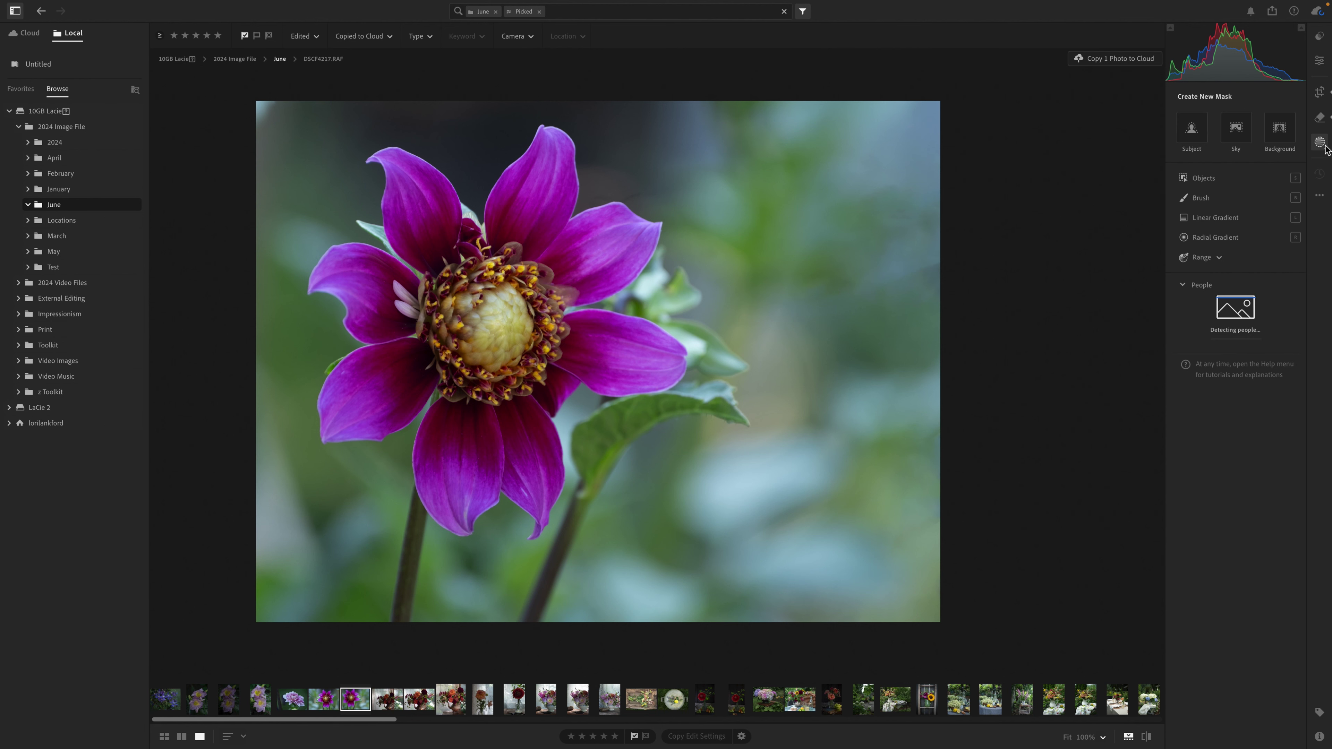
{"action": "left_click", "coordinate": [1285, 133]}
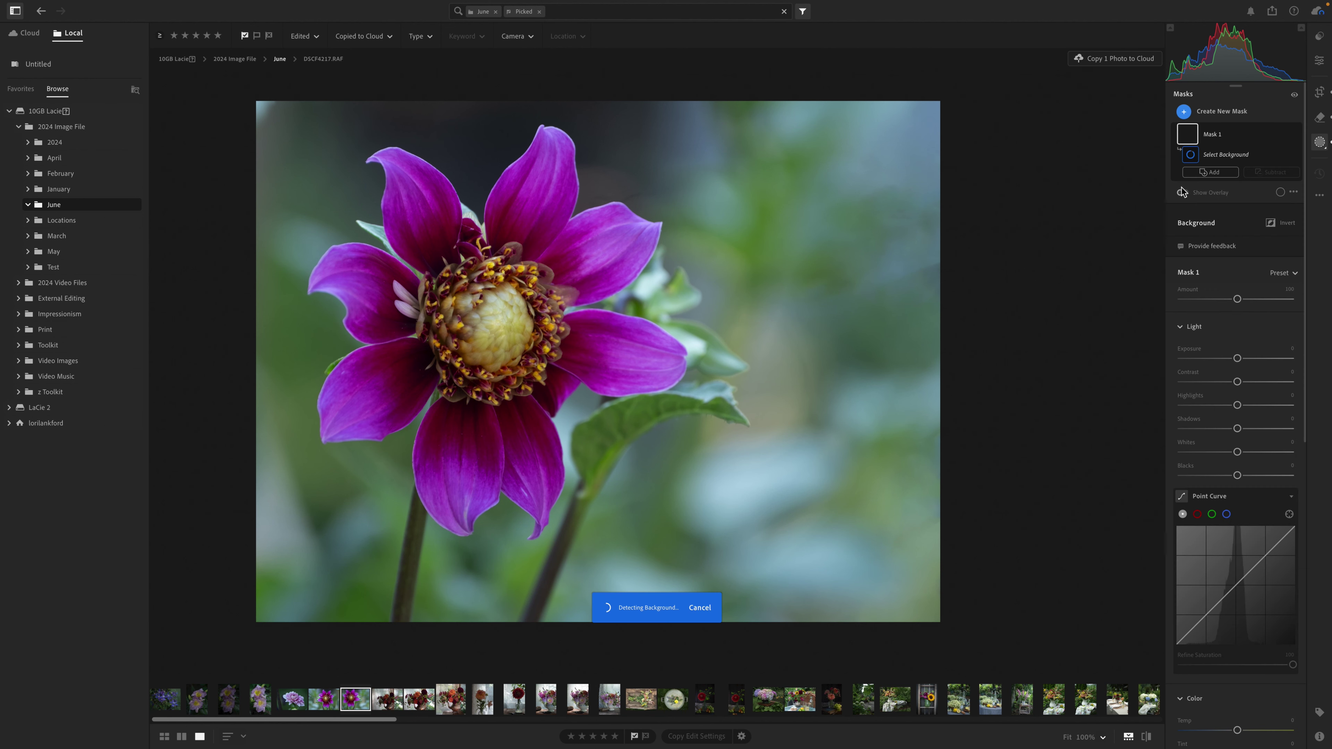
{"action": "left_click", "coordinate": [1182, 193]}
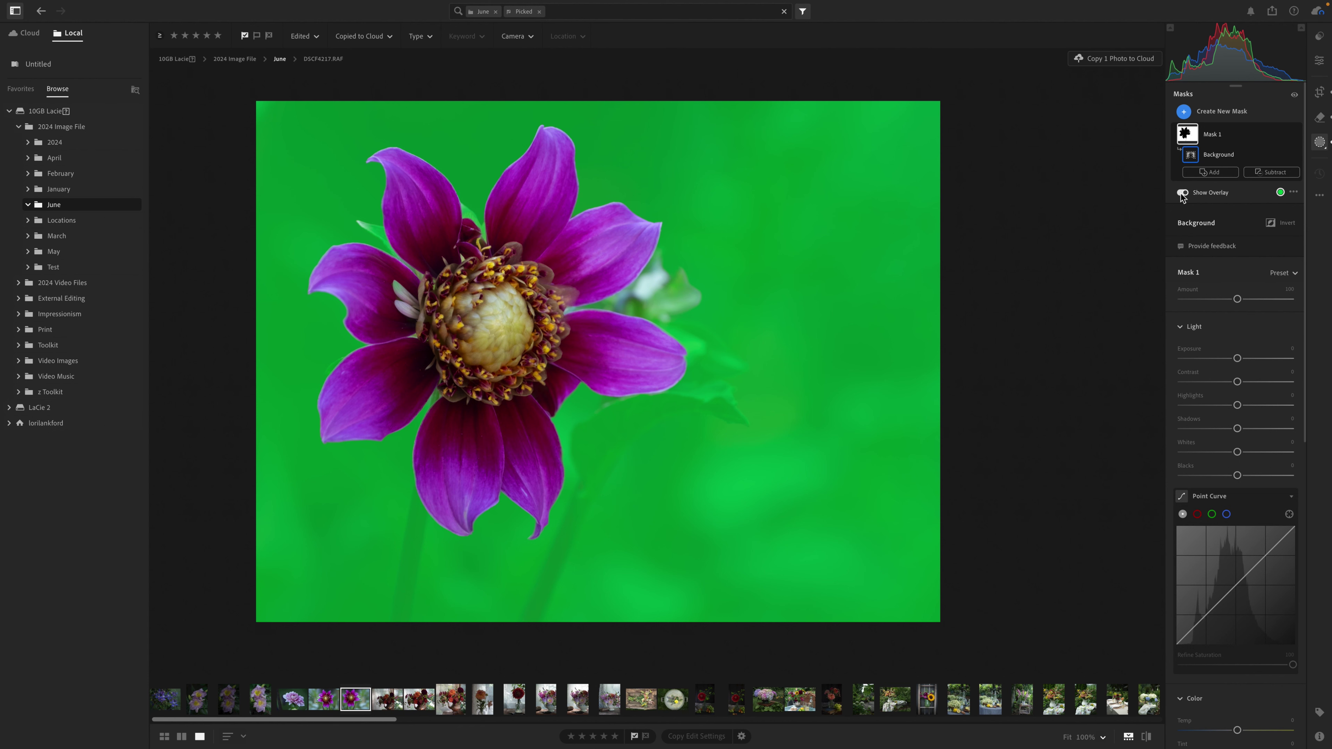
{"action": "left_click", "coordinate": [1183, 192]}
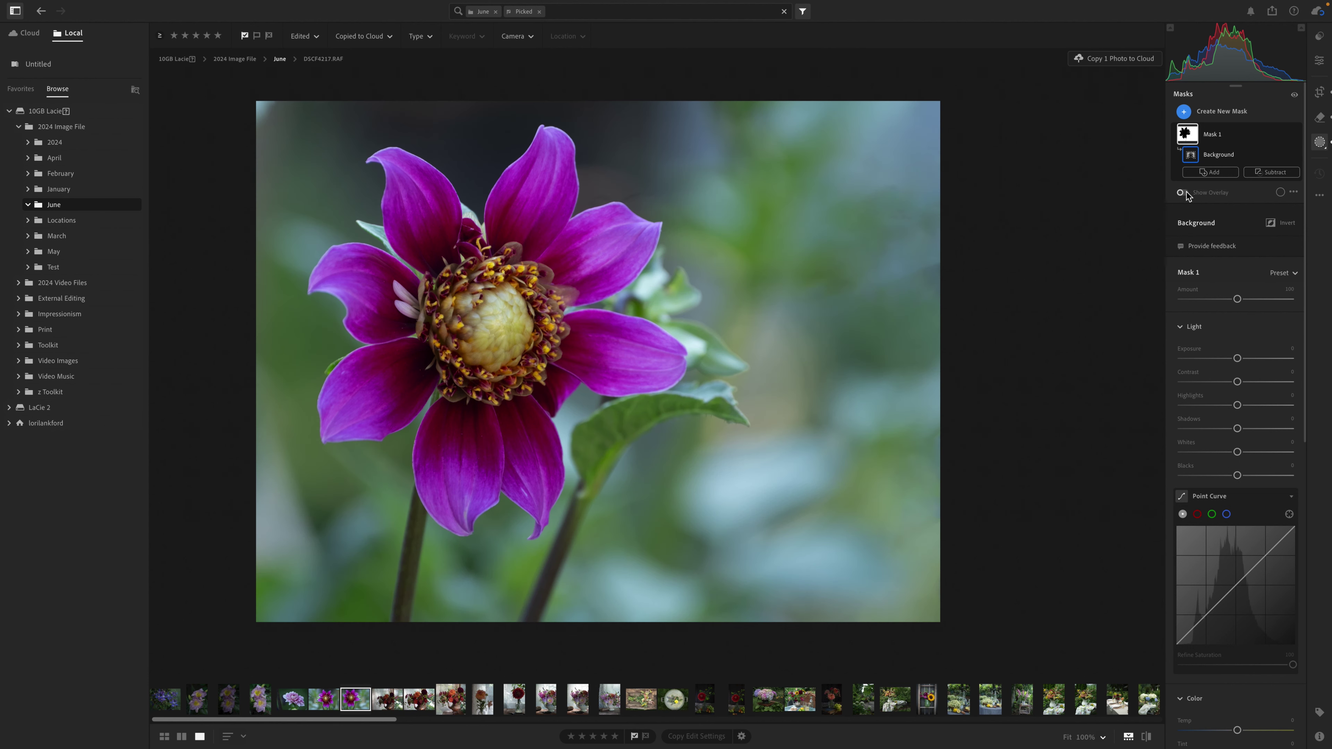
Soften the masked background by lowering both Texture and Clarity to about -70
{"action": "scroll", "coordinate": [1217, 450], "scroll_direction": "down", "scroll_amount": 2}
{"action": "scroll", "coordinate": [1218, 448], "scroll_direction": "down", "scroll_amount": 10}
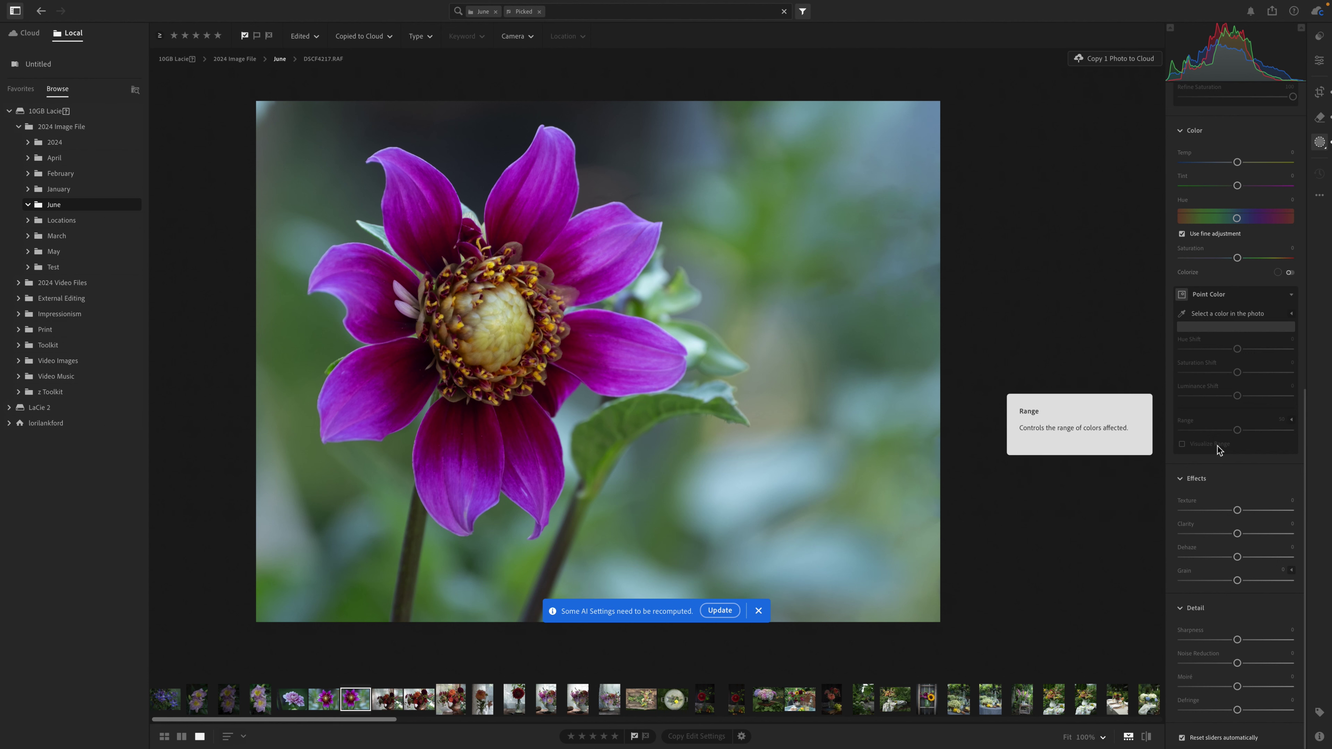
{"action": "left_click", "coordinate": [1220, 535]}
{"action": "left_click_drag", "start_coordinate": [1219, 536], "coordinate": [1195, 511]}
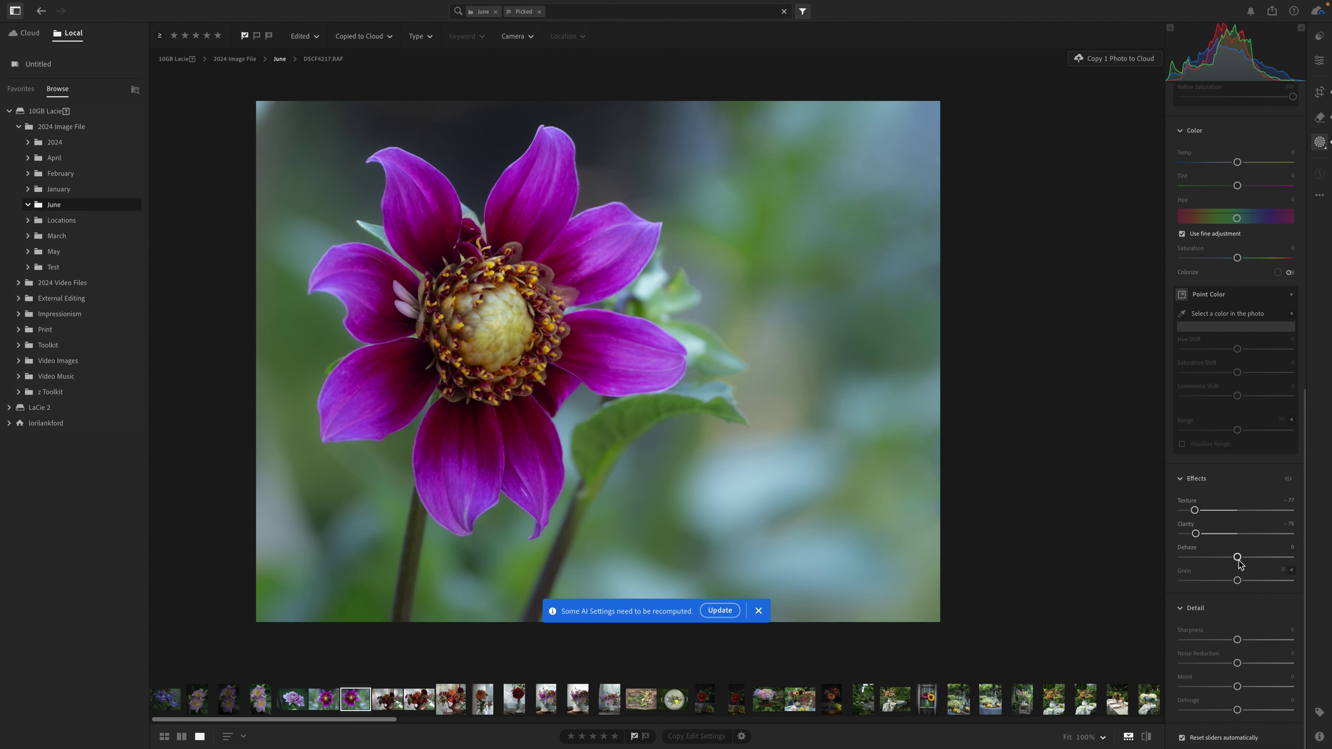
Set the background mask's Dehaze to about -8 and Noise Reduction to about +66, dismissing the AI settings notice
{"action": "left_click_drag", "start_coordinate": [1236, 558], "coordinate": [1234, 560]}
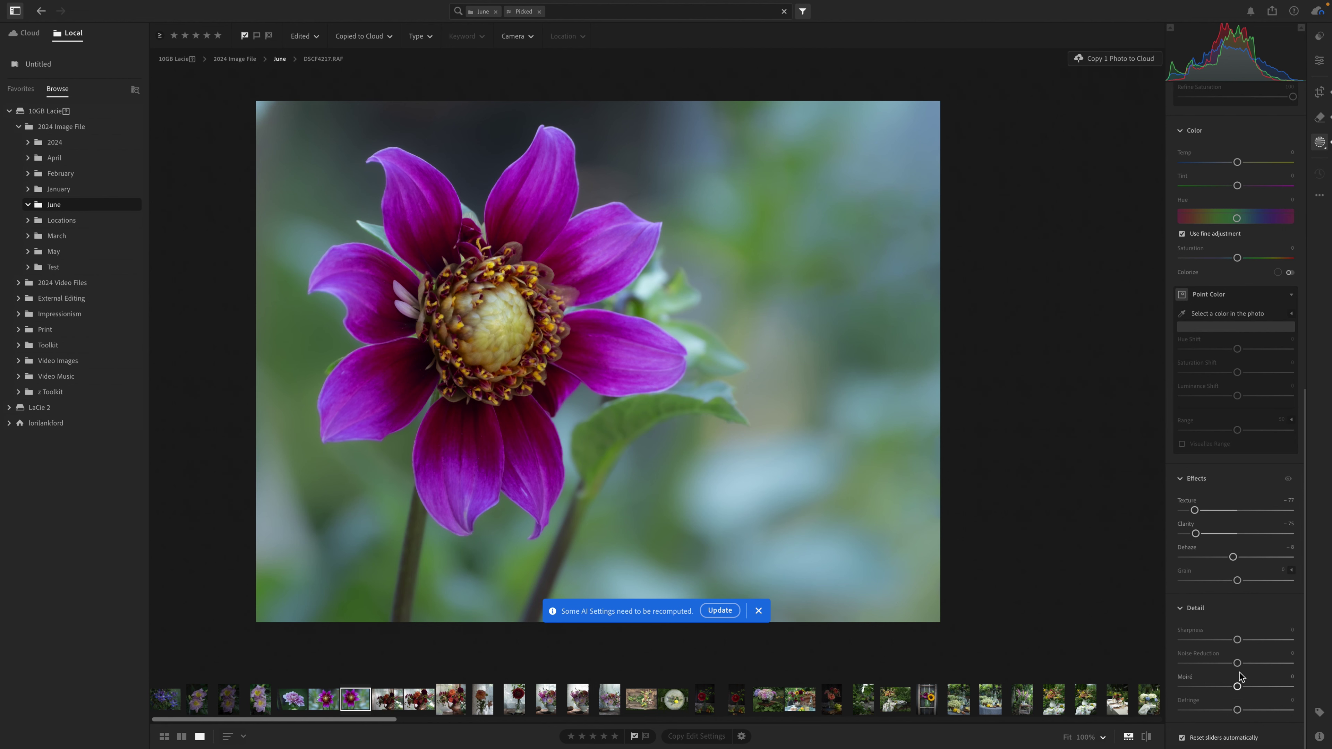
{"action": "left_click_drag", "start_coordinate": [1237, 664], "coordinate": [1276, 665]}
{"action": "left_click", "coordinate": [758, 611]}
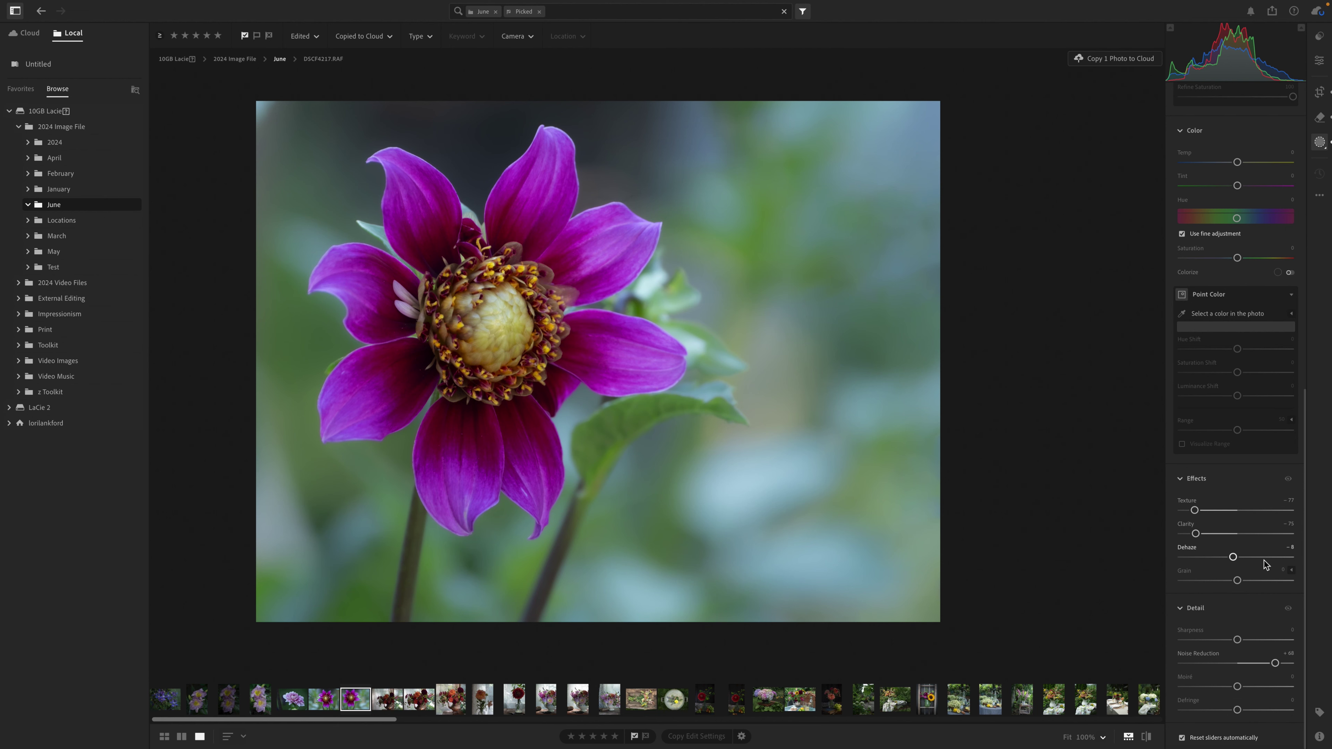
Lower the background mask's Highlights to about -50 and fine-tune its Exposure
{"action": "scroll", "coordinate": [1265, 562], "scroll_direction": "up", "scroll_amount": 10}
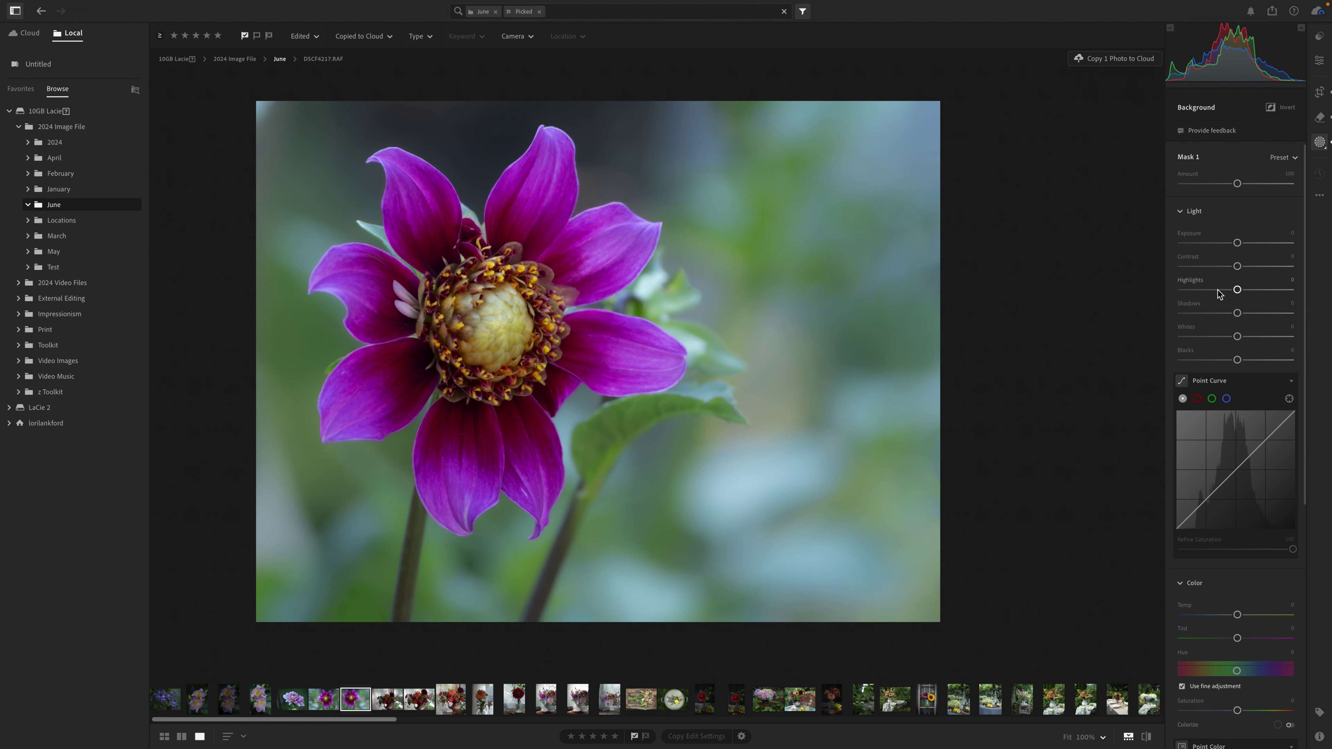
{"action": "left_click_drag", "start_coordinate": [1217, 294], "coordinate": [1211, 292]}
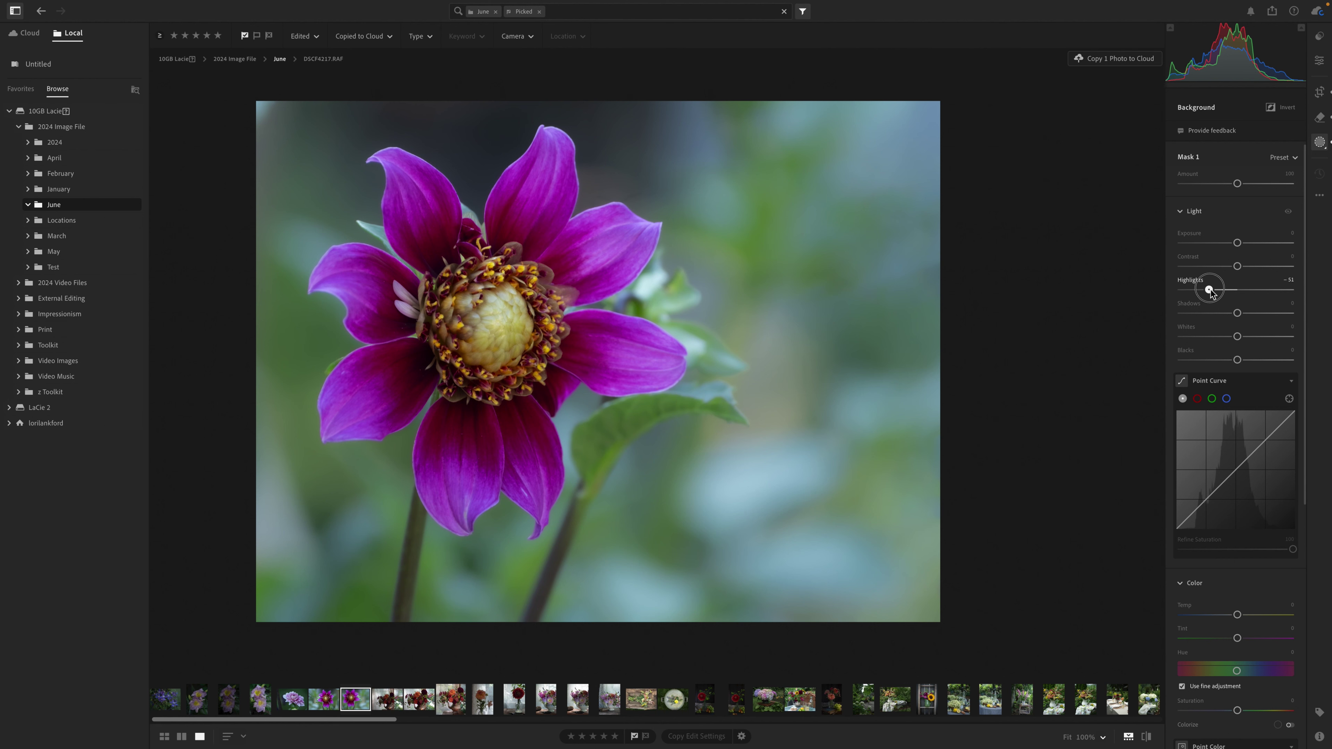
{"action": "left_click_drag", "start_coordinate": [1211, 291], "coordinate": [1210, 290]}
{"action": "left_click_drag", "start_coordinate": [1238, 244], "coordinate": [1238, 246]}
Set the whole photo's Color Mixer saturation to about -9 for Green and +27 for Magenta, keeping Aqua at 0
{"action": "left_click", "coordinate": [1319, 62]}
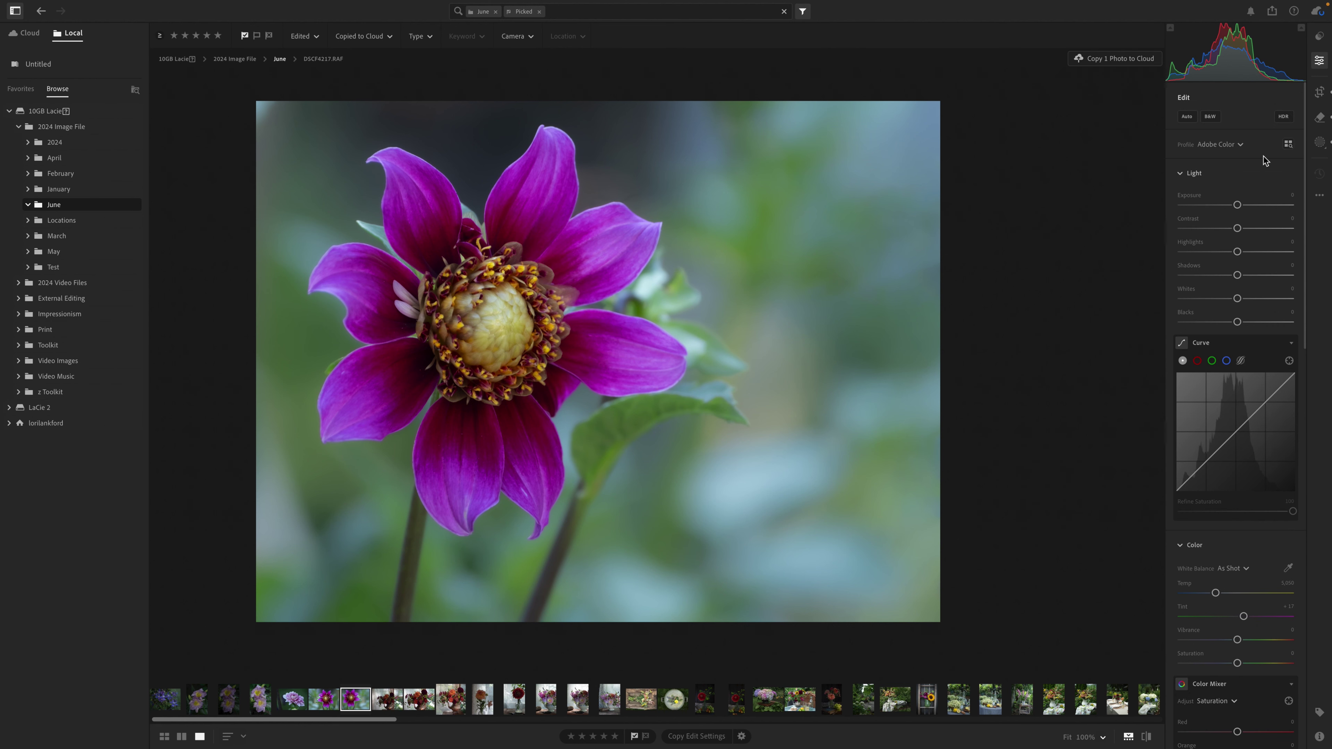
{"action": "scroll", "coordinate": [1234, 435], "scroll_direction": "down", "scroll_amount": 3}
{"action": "scroll", "coordinate": [1234, 435], "scroll_direction": "down", "scroll_amount": 5}
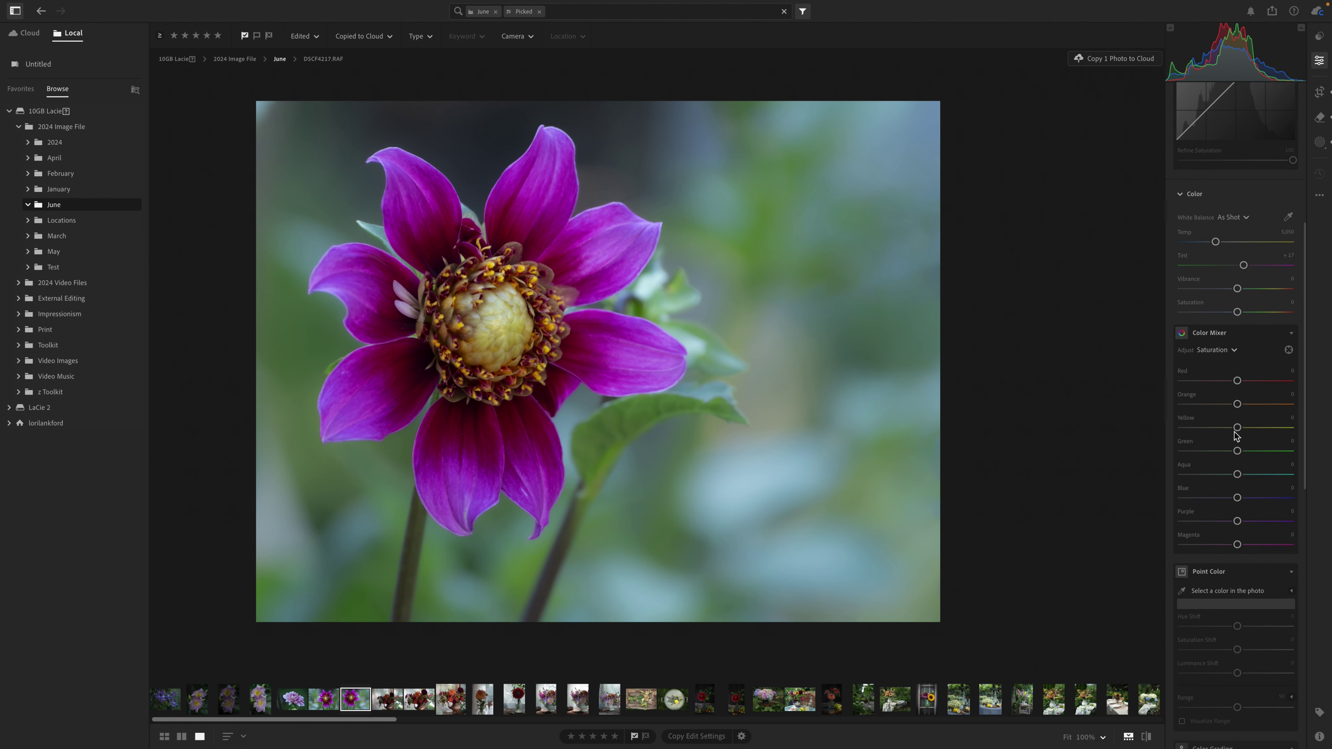
{"action": "left_click", "coordinate": [1221, 474]}
{"action": "mouse_move", "coordinate": [1220, 475]}
{"action": "left_mouse_down"}
{"action": "mouse_move", "coordinate": [1253, 475]}
{"action": "mouse_move", "coordinate": [1238, 476]}
{"action": "left_mouse_up"}
{"action": "mouse_move", "coordinate": [1237, 450]}
{"action": "left_mouse_down"}
{"action": "mouse_move", "coordinate": [1223, 452]}
{"action": "mouse_move", "coordinate": [1237, 452]}
{"action": "left_mouse_up"}
{"action": "left_click", "coordinate": [1249, 547]}
{"action": "left_click_drag", "start_coordinate": [1250, 545], "coordinate": [1252, 546]}
Compare the edited photo with the original by toggling the before view several times
{"action": "left_click", "coordinate": [1146, 737]}
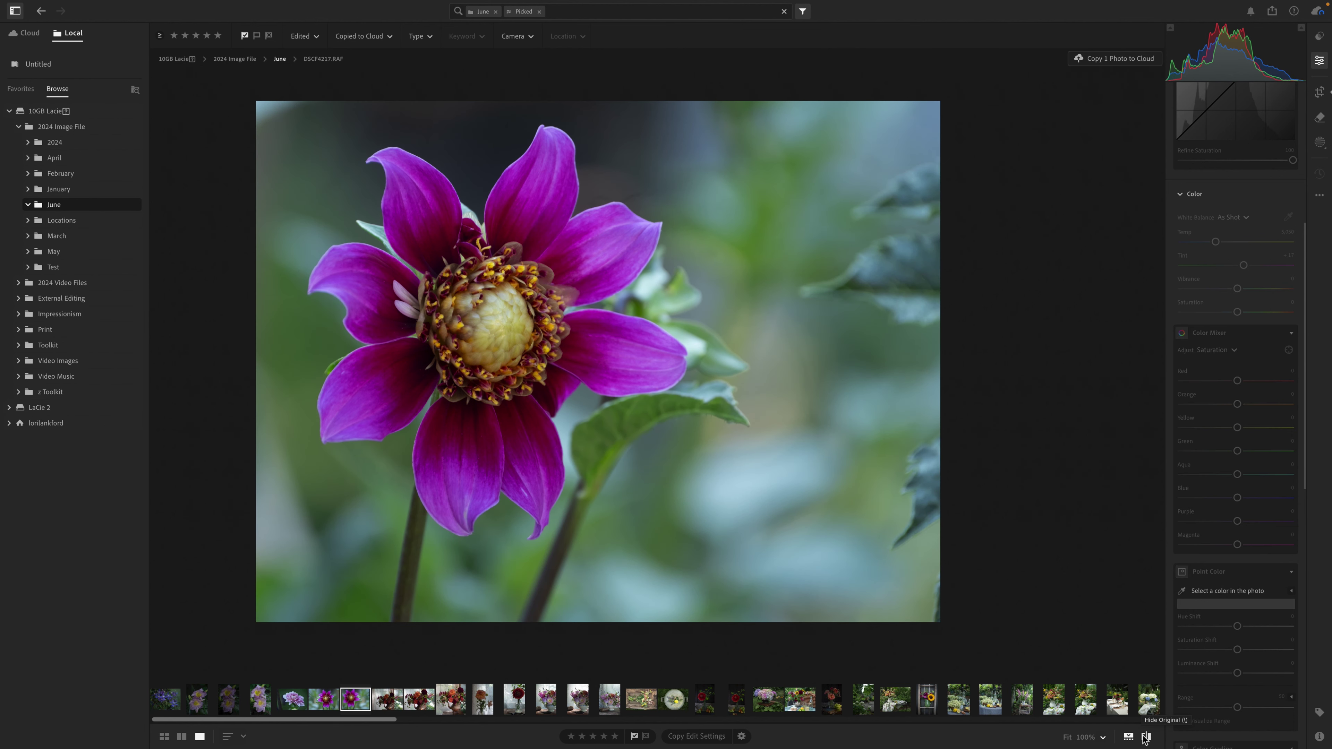
{"action": "left_click", "coordinate": [1143, 735]}
{"action": "left_click", "coordinate": [1148, 737]}
{"action": "left_click", "coordinate": [1148, 736]}
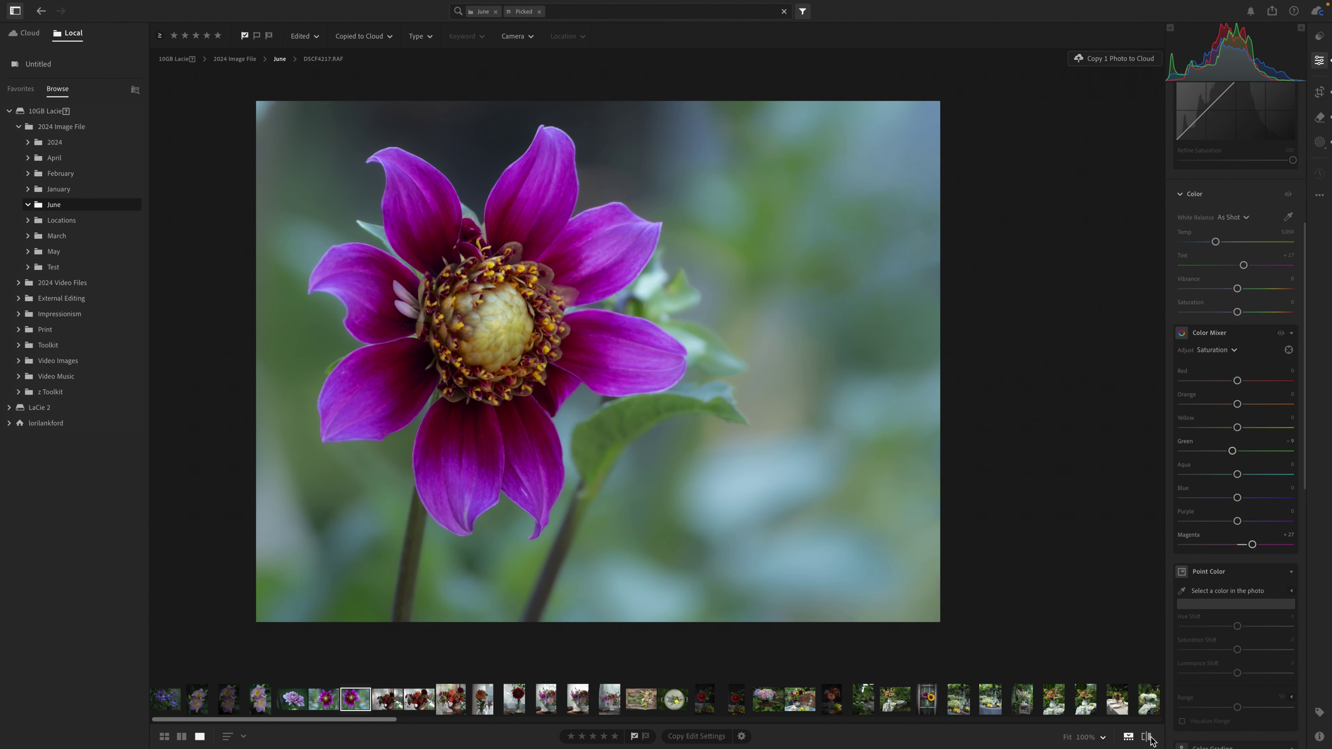
{"action": "left_click", "coordinate": [1146, 738]}
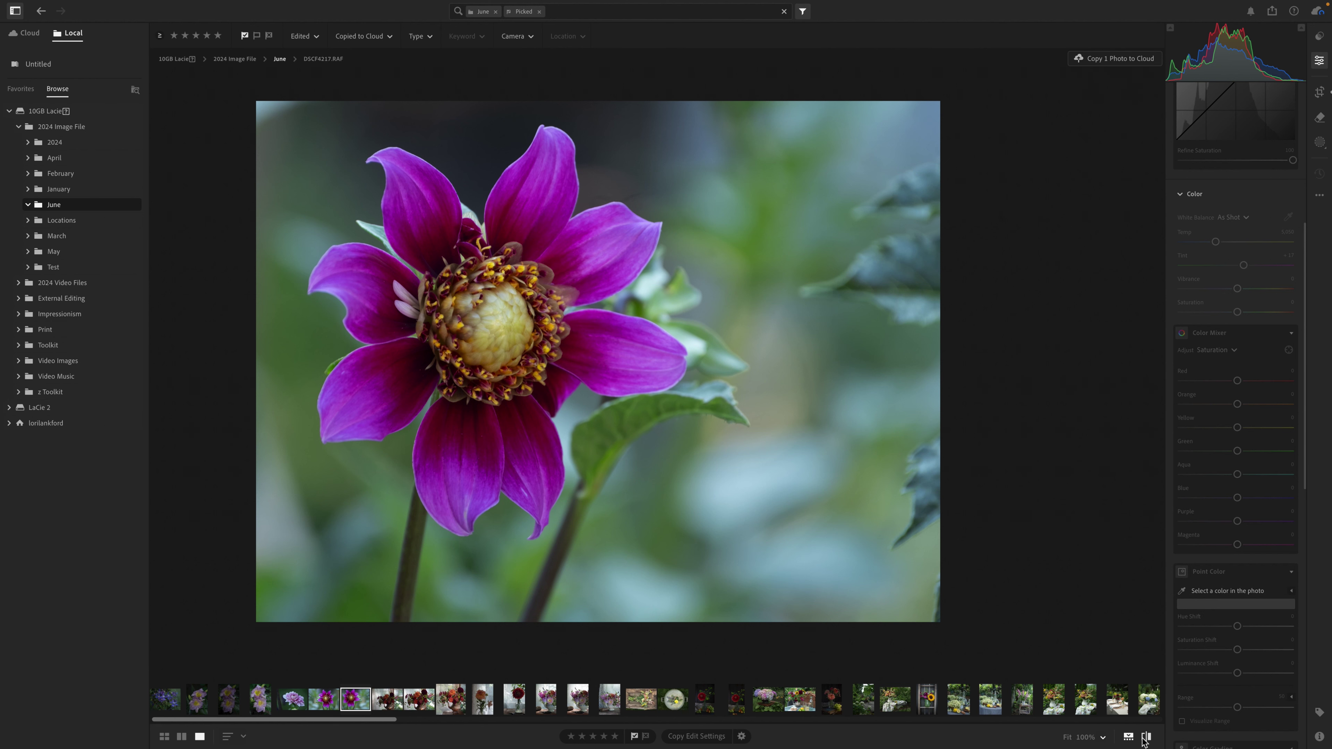
{"action": "left_click", "coordinate": [1147, 738]}
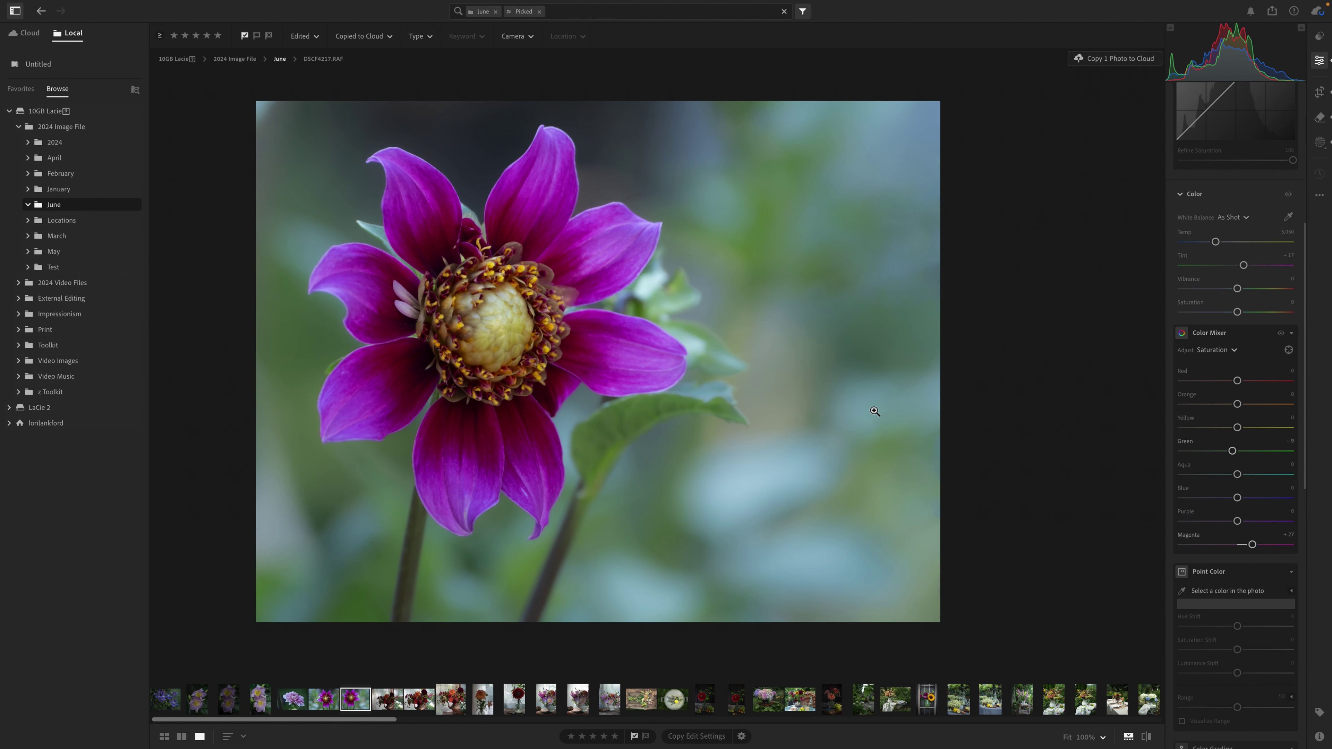
Open the photo of the bouquet on the round metal tray and rotate it 90 degrees clockwise
{"action": "left_click", "coordinate": [675, 700]}
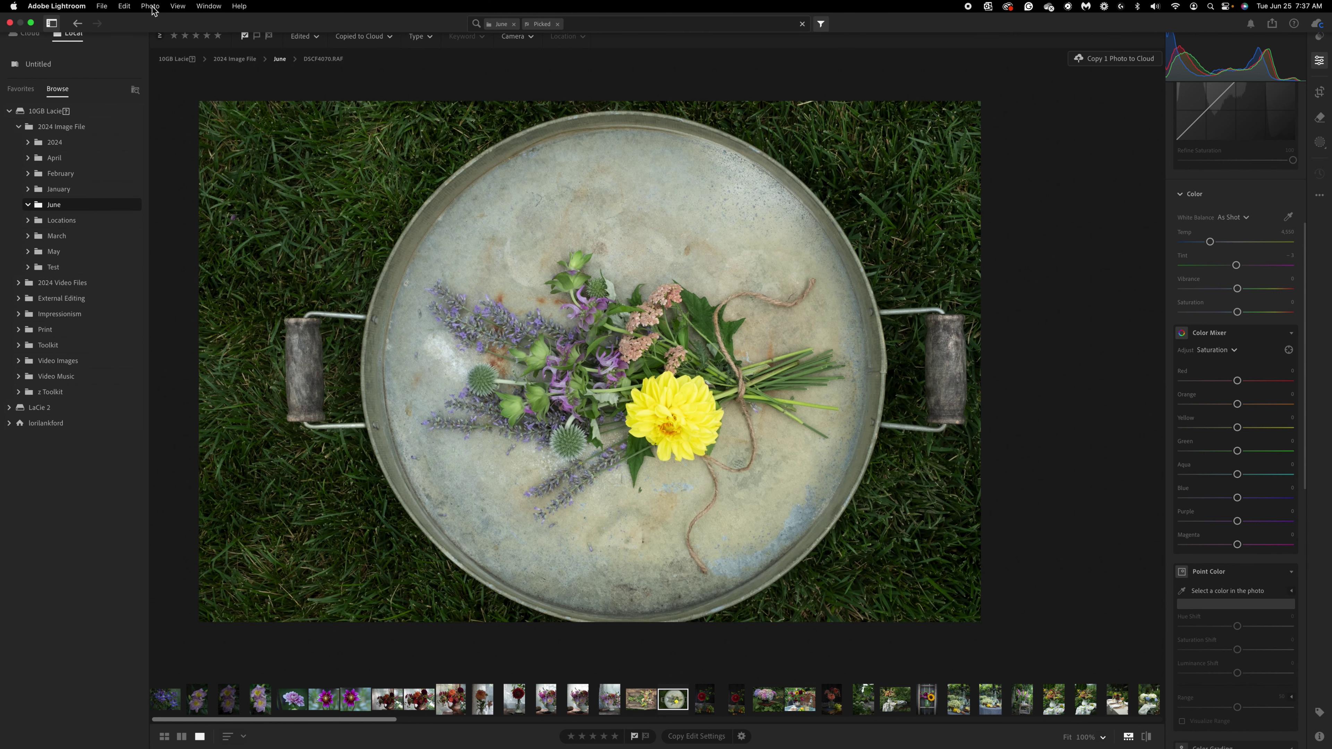
{"action": "left_click", "coordinate": [152, 6]}
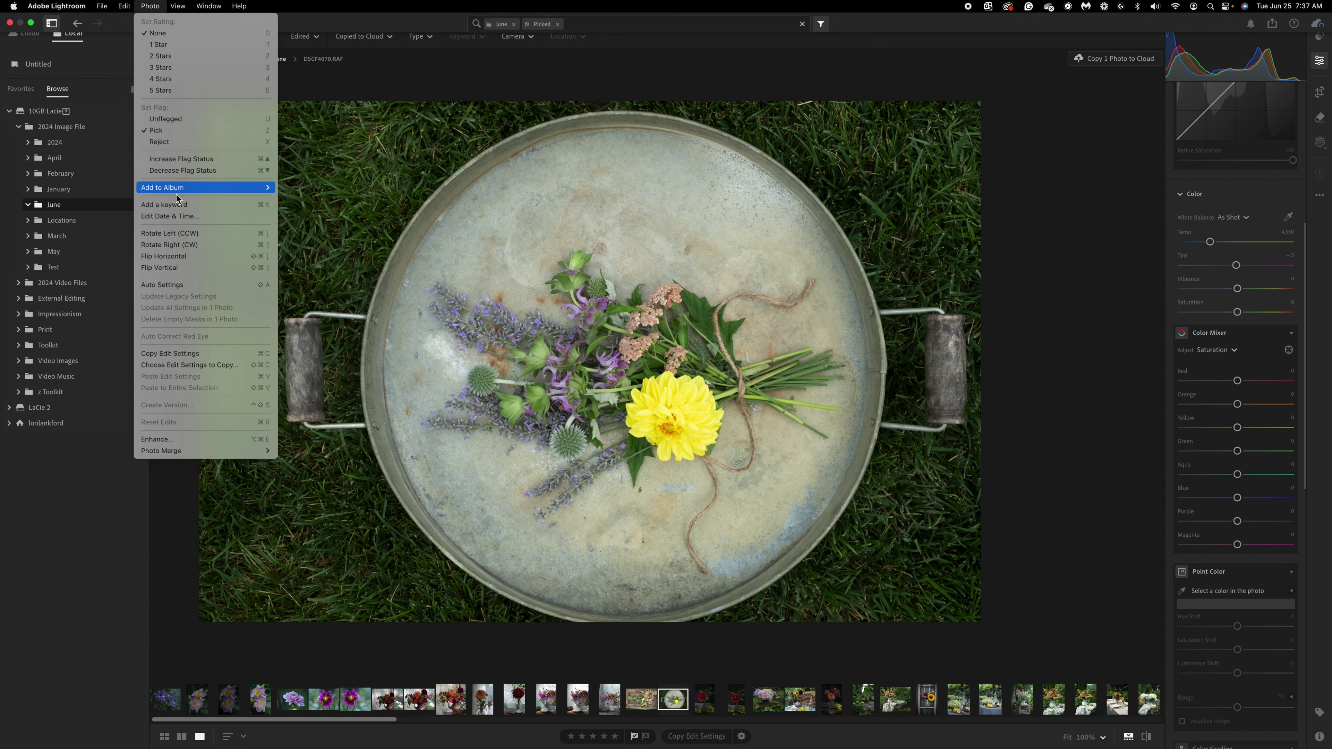
{"action": "left_click", "coordinate": [170, 246]}
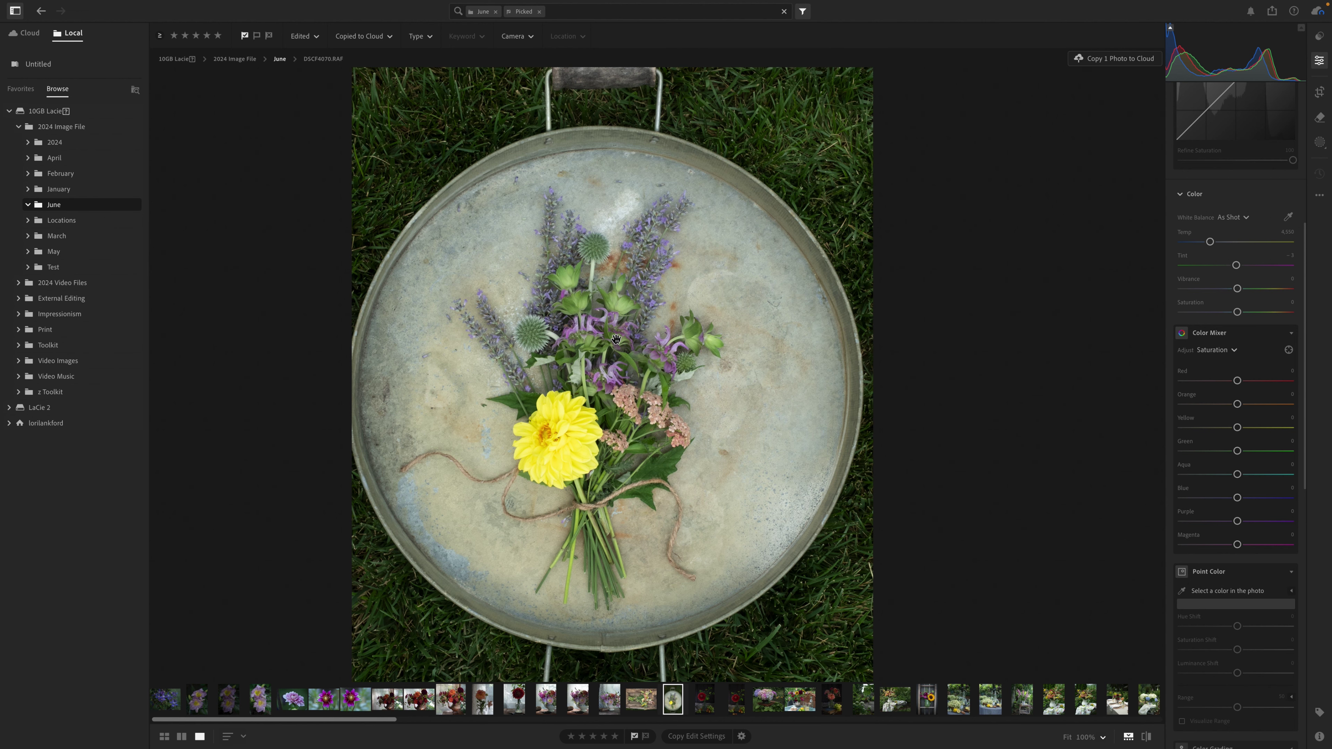
Crop the photo to a near-square around the tray, cutting off both handles and trimming the sides slightly
{"action": "left_click", "coordinate": [1320, 92]}
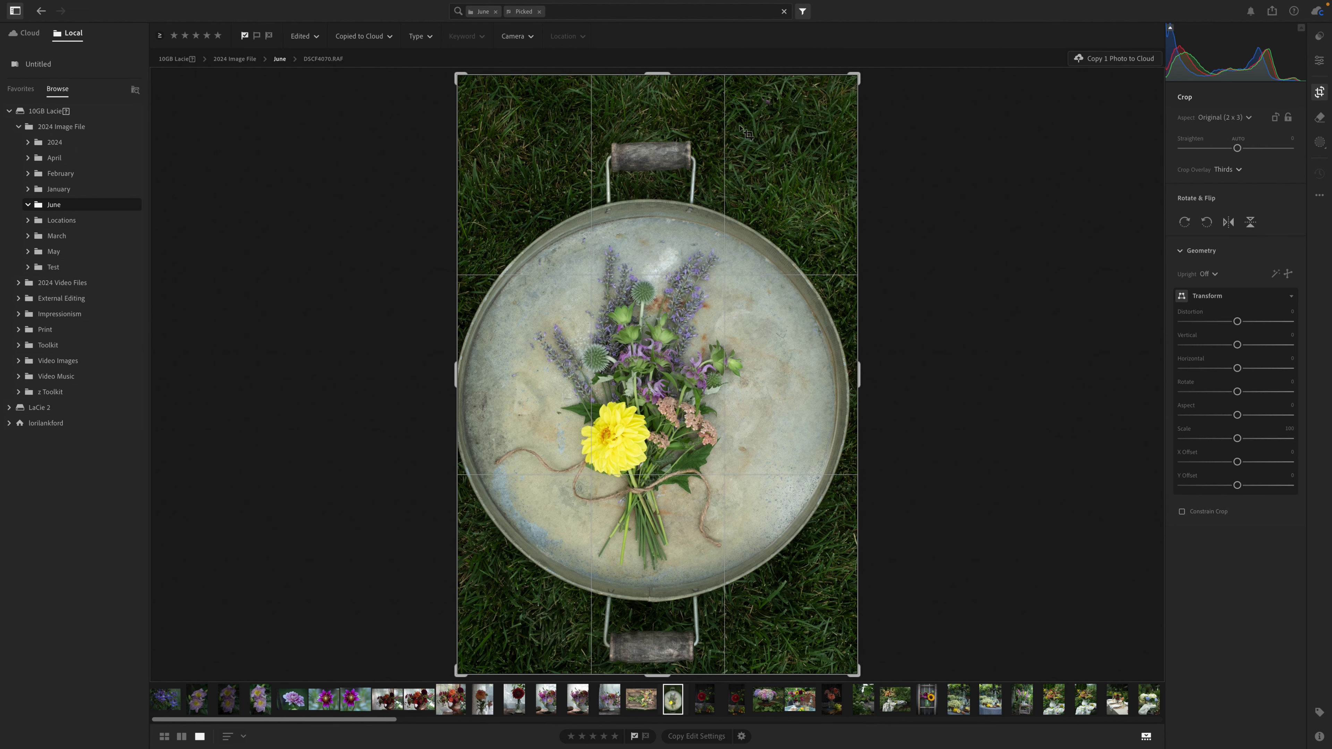
{"action": "left_click_drag", "start_coordinate": [657, 74], "coordinate": [650, 134]}
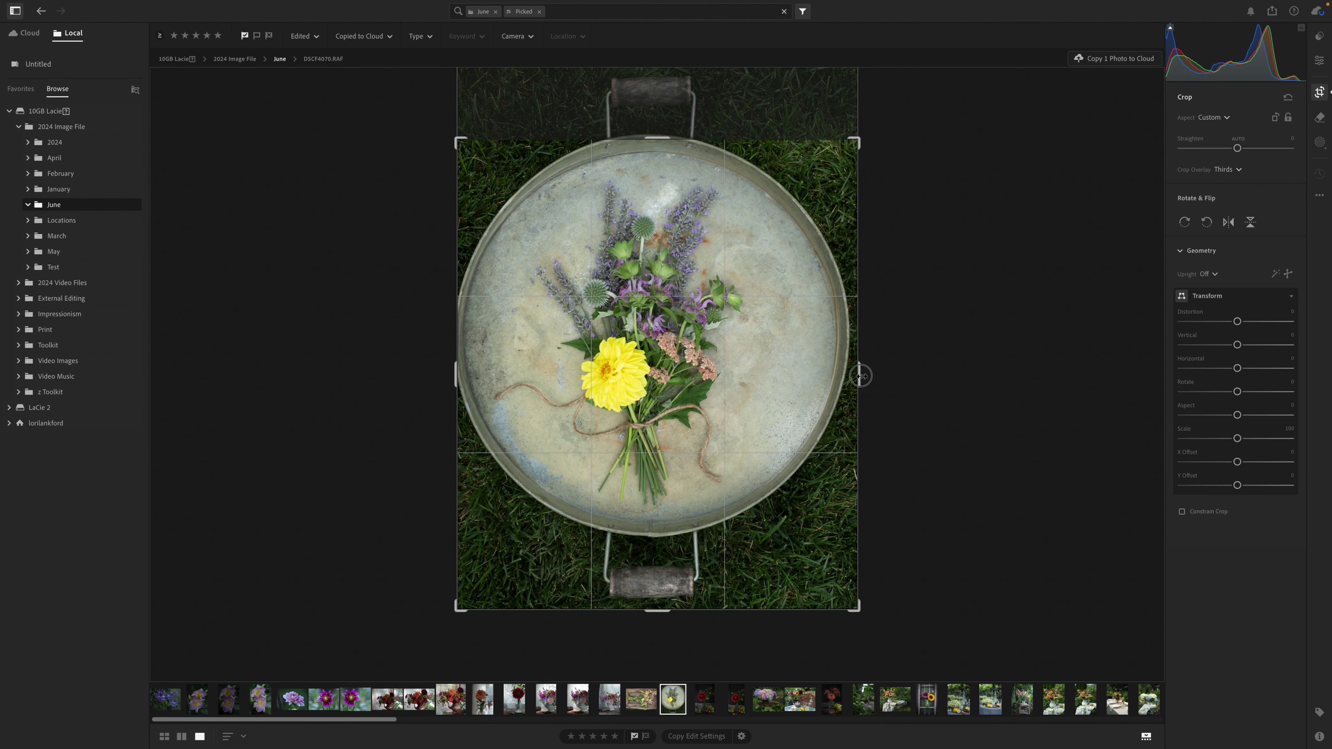
{"action": "left_click_drag", "start_coordinate": [859, 375], "coordinate": [854, 376]}
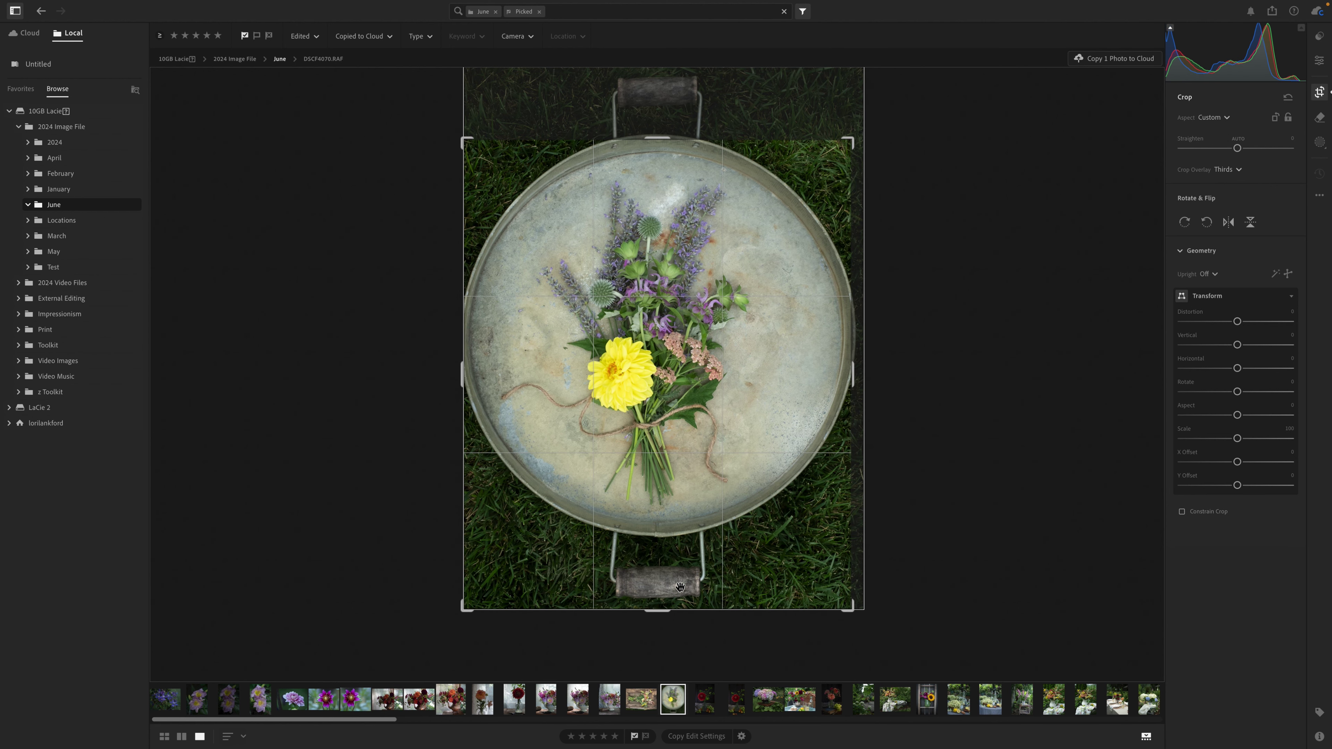
{"action": "left_click_drag", "start_coordinate": [664, 610], "coordinate": [667, 575]}
{"action": "key", "text": "Return"}
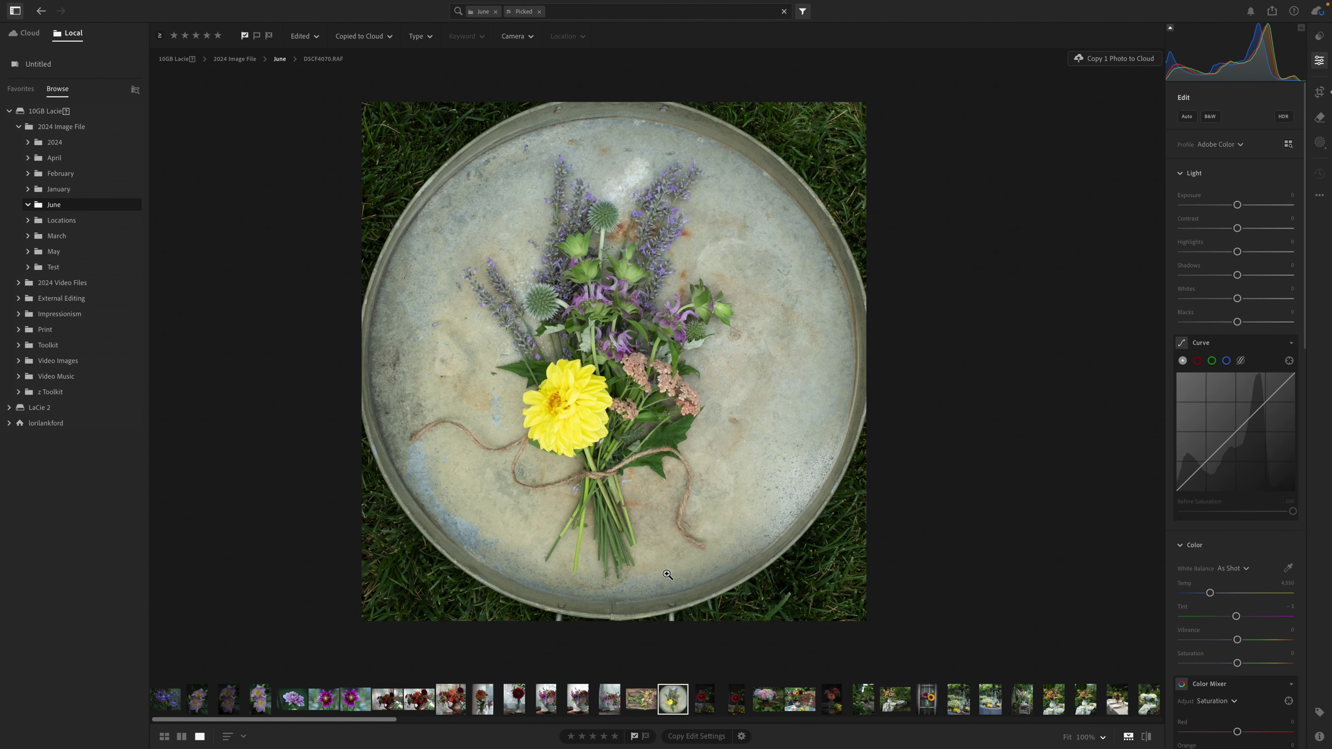
{"action": "key", "text": "c"}
{"action": "left_click_drag", "start_coordinate": [663, 578], "coordinate": [662, 569]}
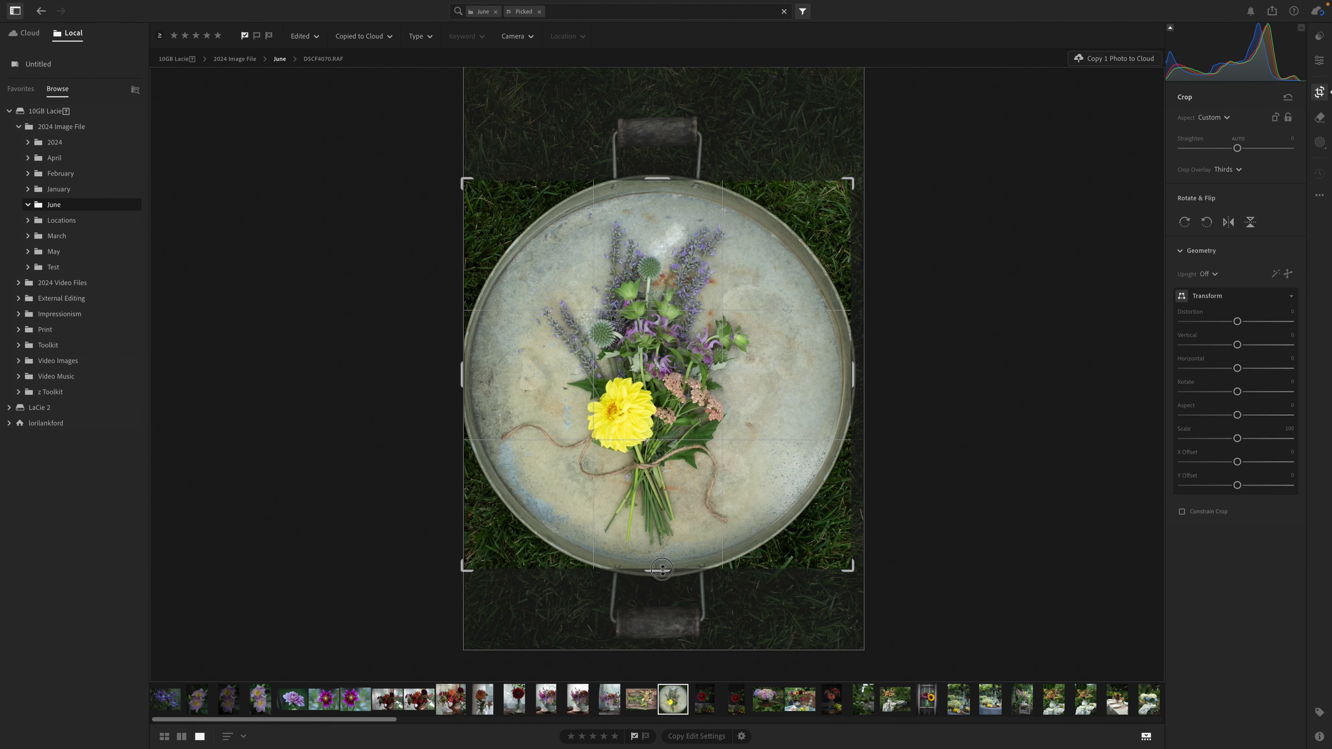
{"action": "key", "text": "e"}
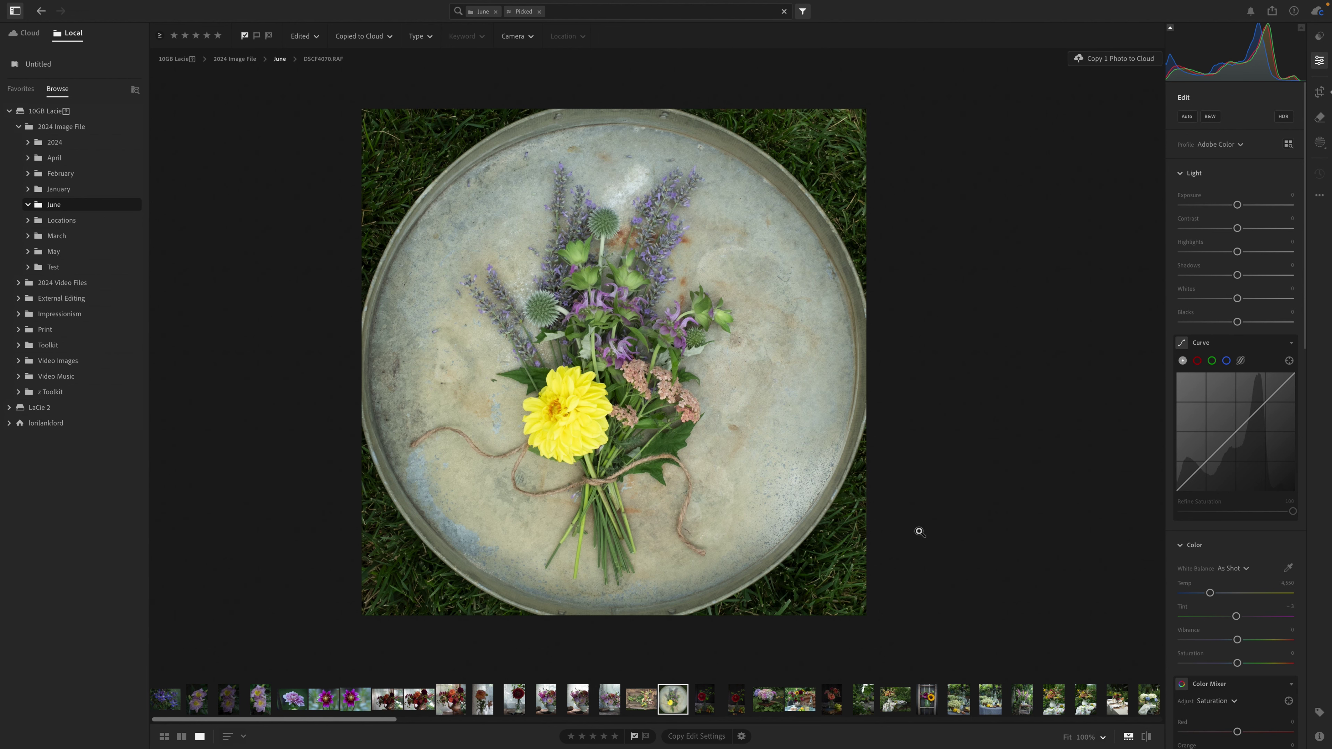
Extend the crop at both ends to include the two tray handles, straighten the photo slightly, and check the change with undo and redo
{"action": "left_click", "coordinate": [1326, 93]}
{"action": "left_click_drag", "start_coordinate": [658, 180], "coordinate": [658, 138]}
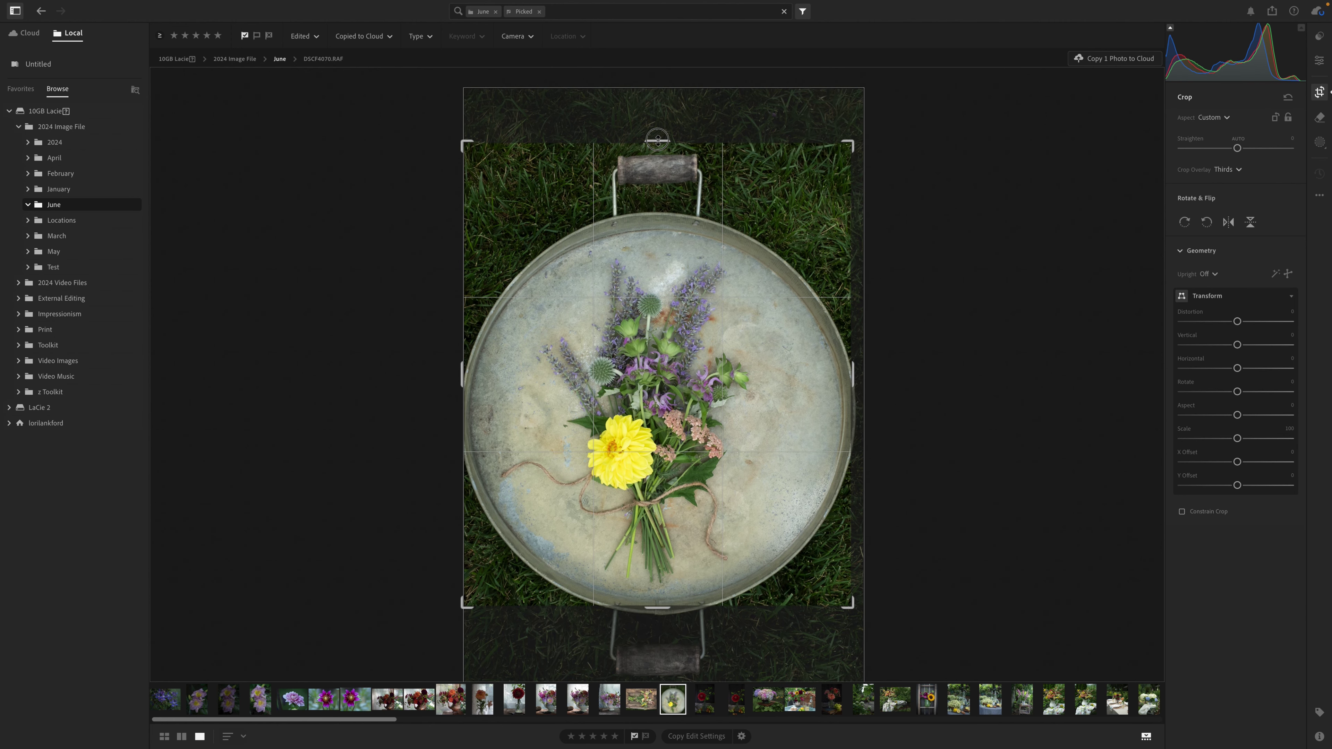
{"action": "left_click_drag", "start_coordinate": [667, 613], "coordinate": [661, 648]}
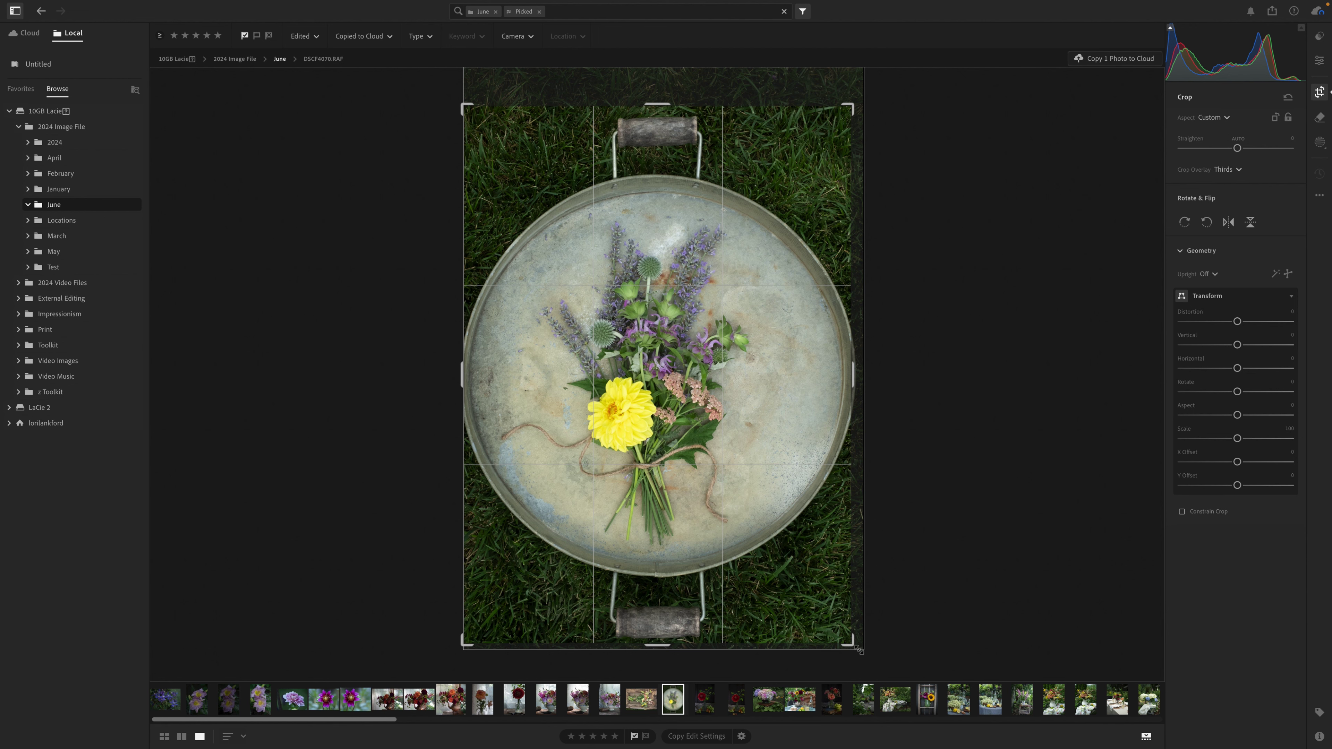
{"action": "left_click_drag", "start_coordinate": [853, 646], "coordinate": [862, 651]}
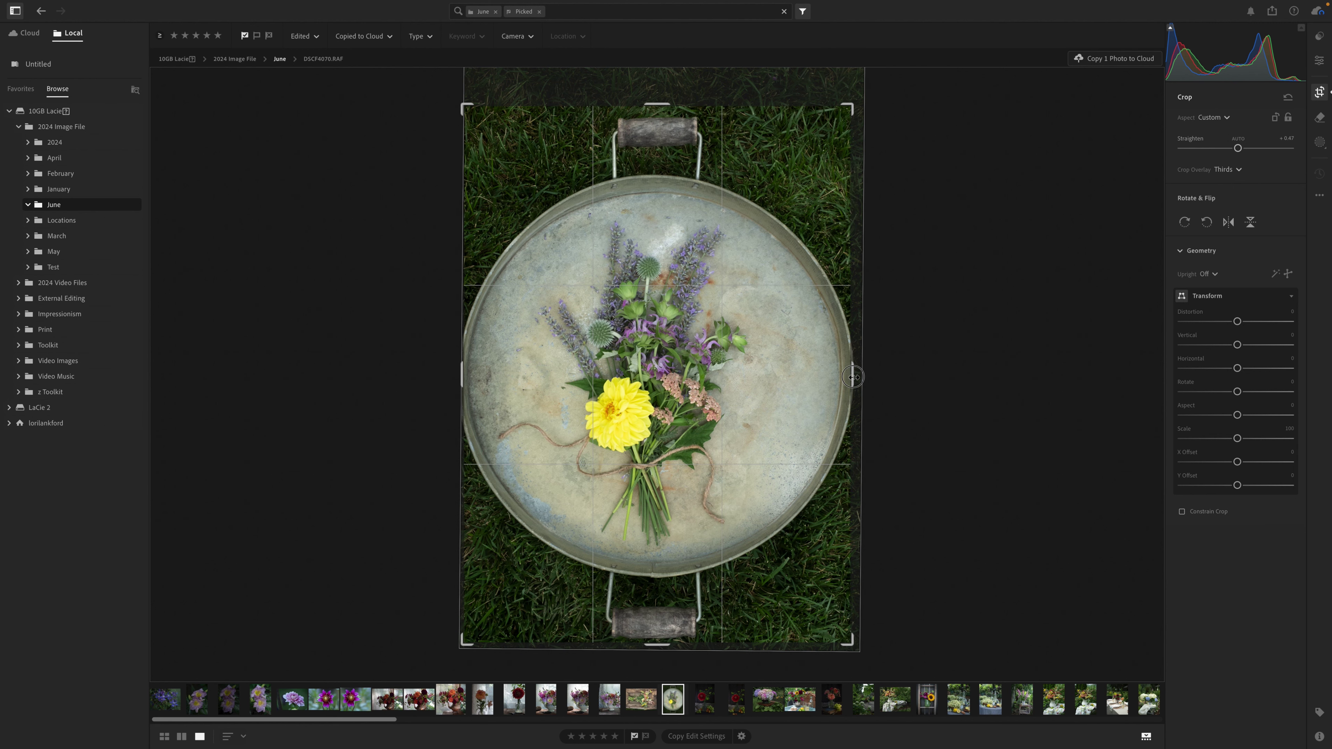
{"action": "key", "text": "Return"}
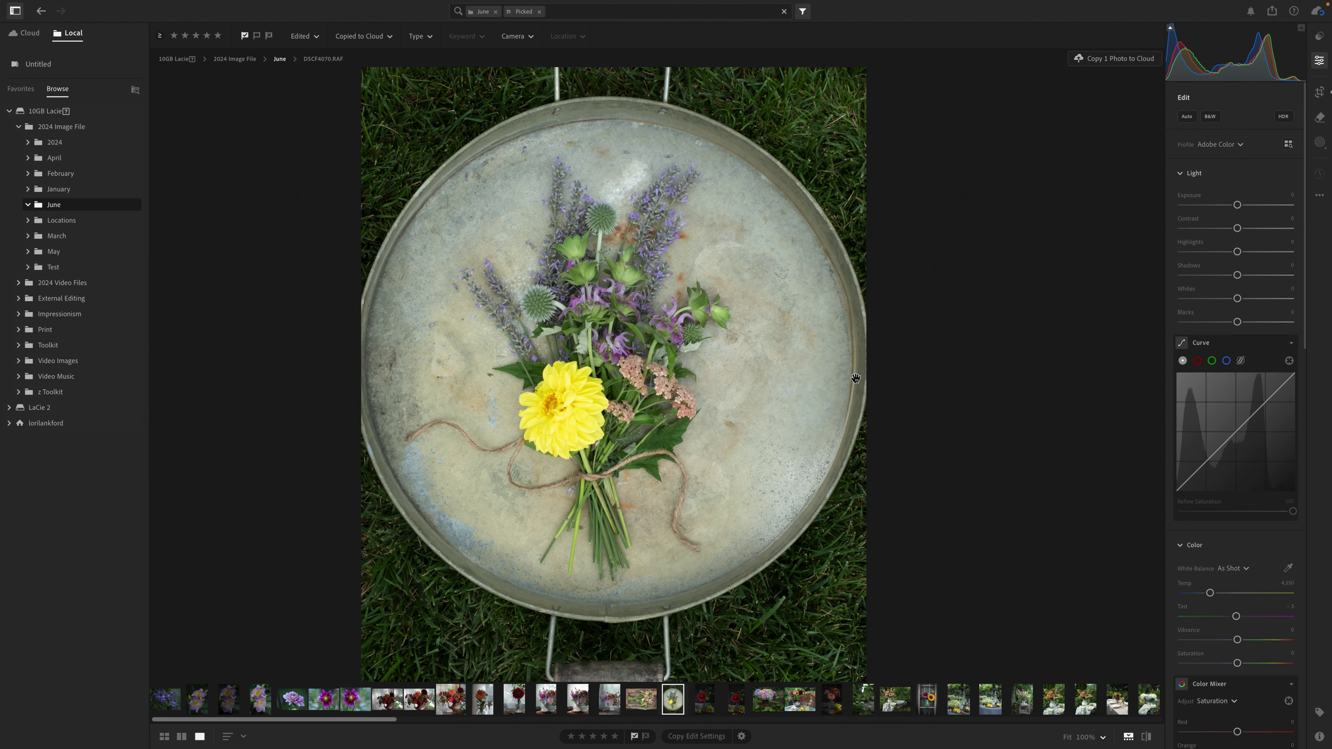
{"action": "key", "text": "ctrl+z"}
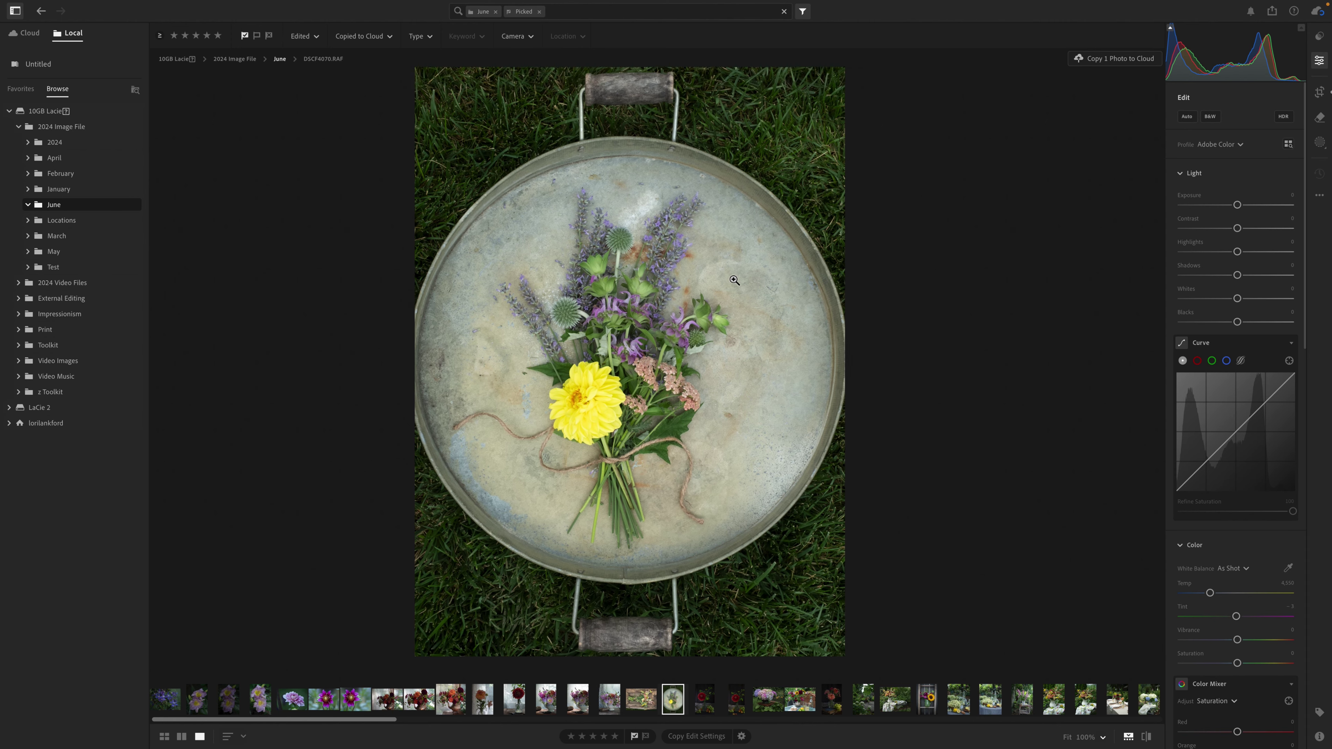
{"action": "key", "text": "ctrl+shift+z"}
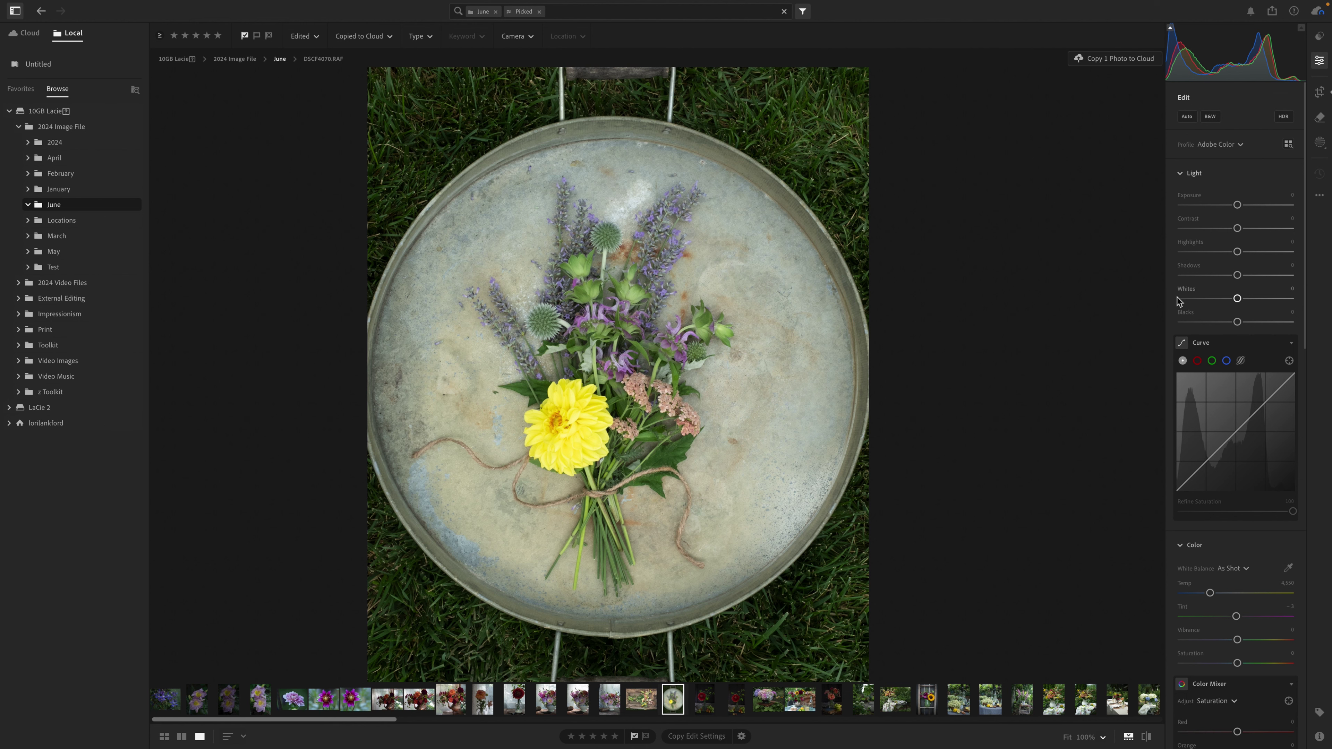
Lower the whole photo's Highlights to about -41, then add a Background mask and check its coverage with the overlay
{"action": "left_click", "coordinate": [1215, 252]}
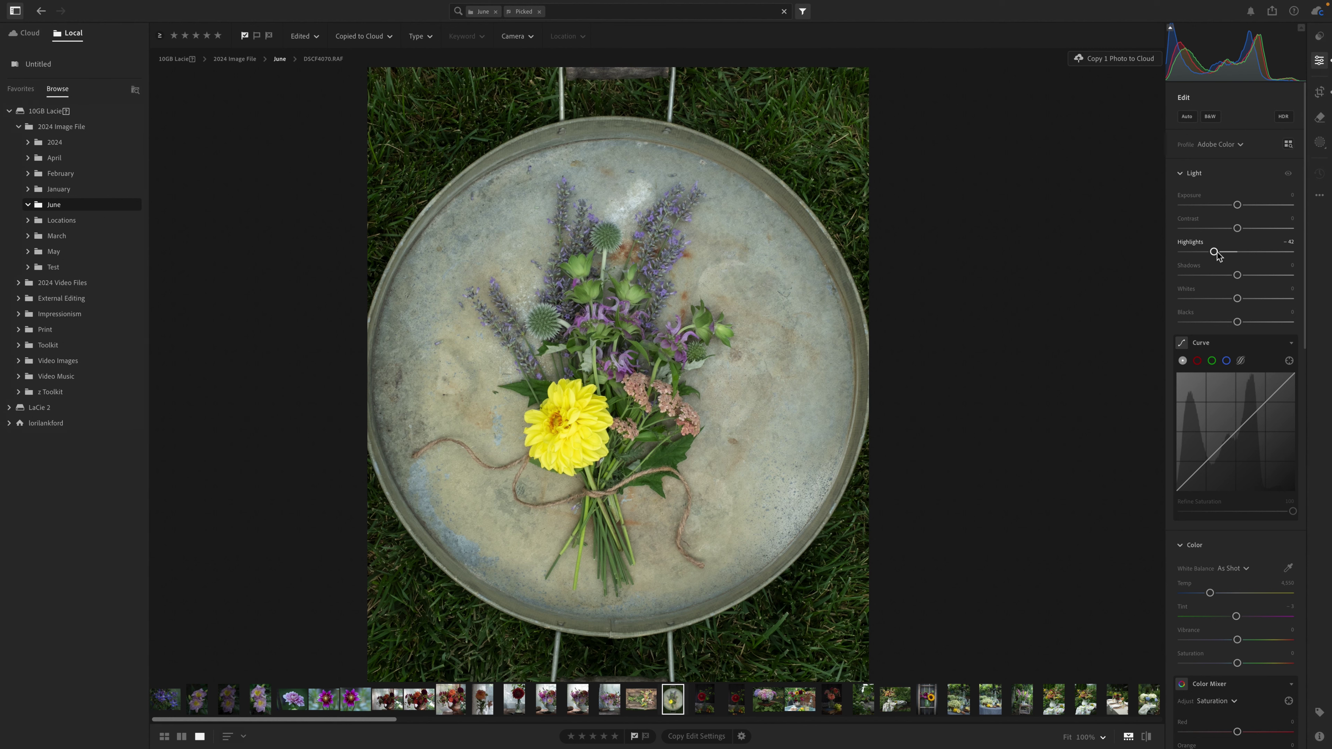
{"action": "left_click", "coordinate": [1319, 142]}
{"action": "left_click", "coordinate": [1285, 134]}
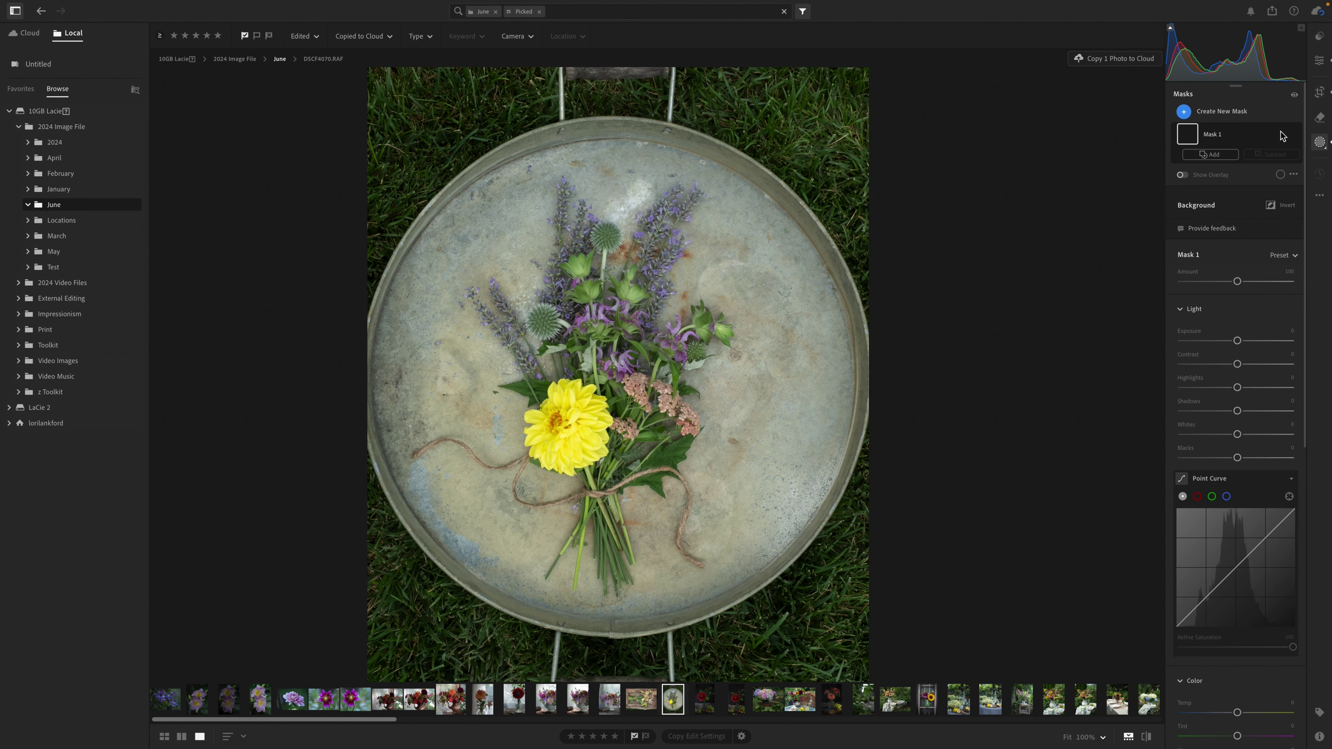
{"action": "left_click", "coordinate": [1182, 192]}
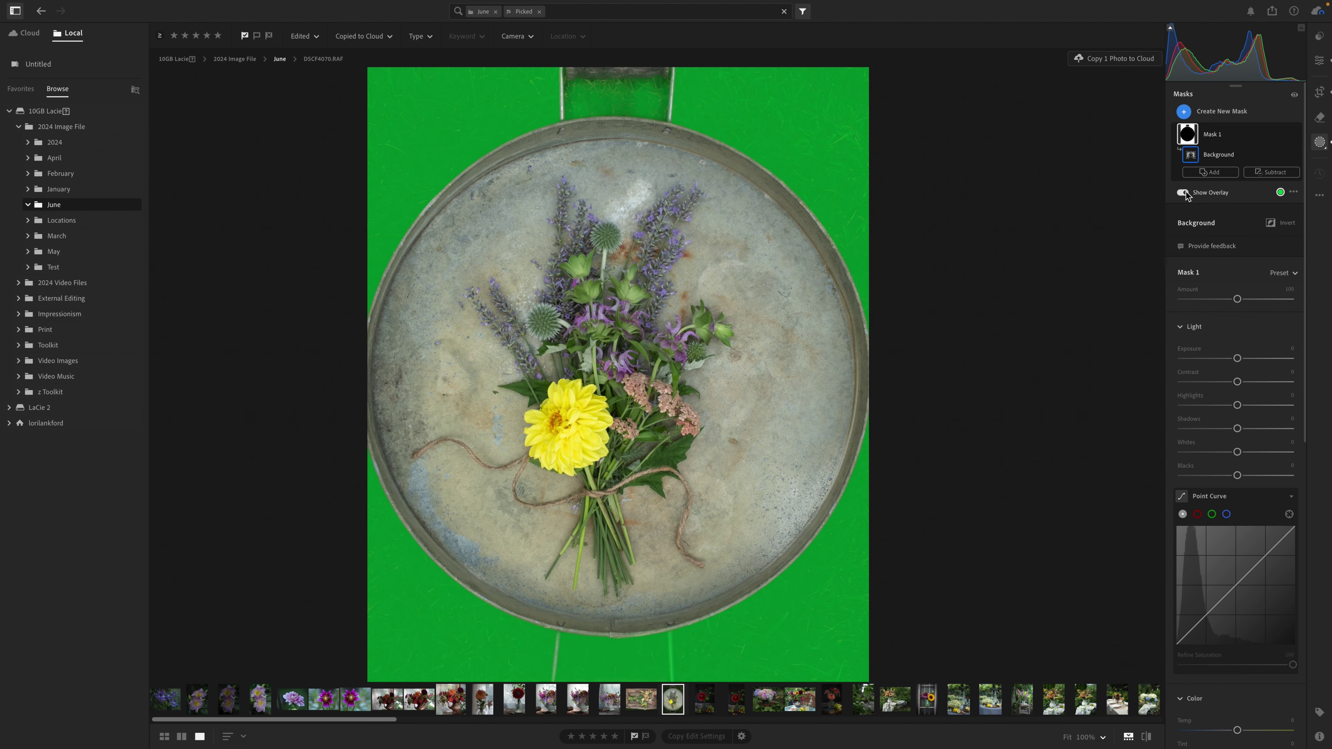
{"action": "left_click", "coordinate": [1184, 192]}
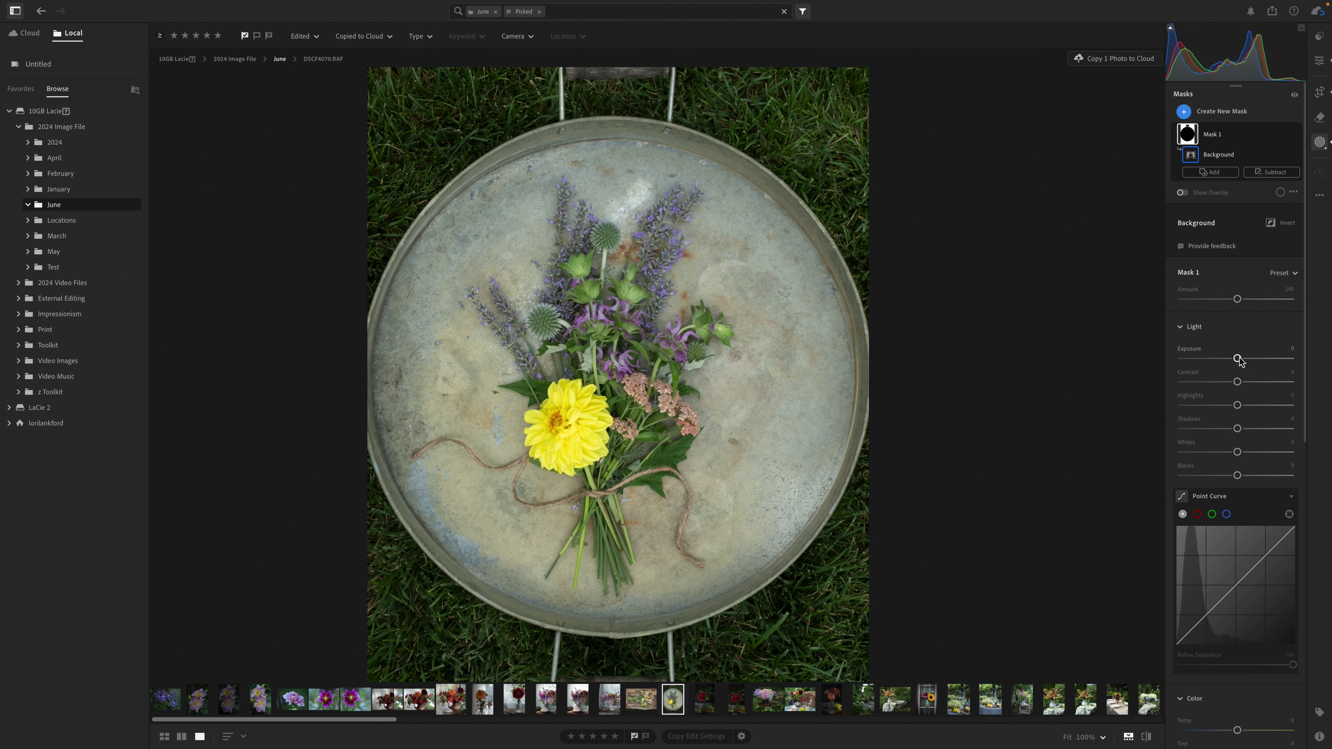
Set the background mask's Exposure to about -0.56 and Highlights to about -46, dismissing the AI settings notice
{"action": "left_click_drag", "start_coordinate": [1238, 359], "coordinate": [1230, 360]}
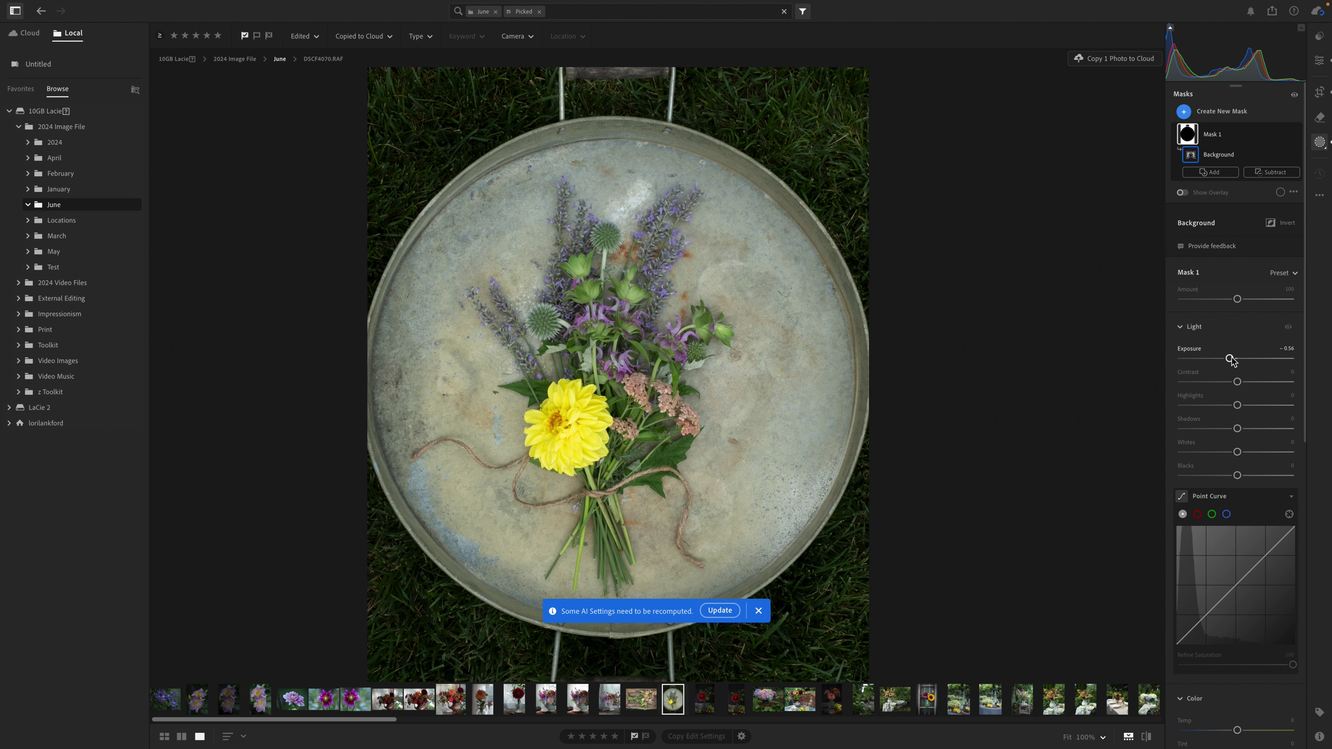
{"action": "left_click_drag", "start_coordinate": [1237, 405], "coordinate": [1213, 406]}
{"action": "left_click", "coordinate": [758, 611]}
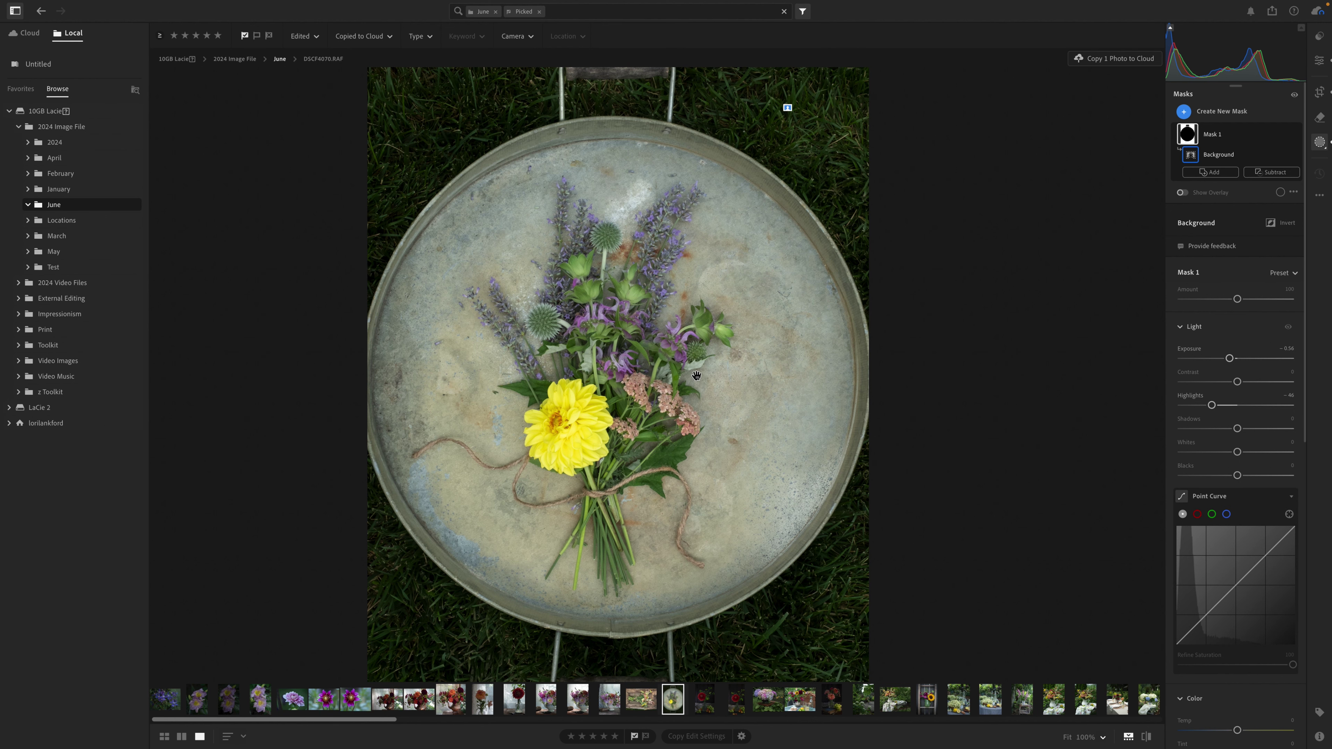
Create an Objects mask that selects the flower bouquet by framing it with a rectangle
{"action": "left_click", "coordinate": [1187, 113]}
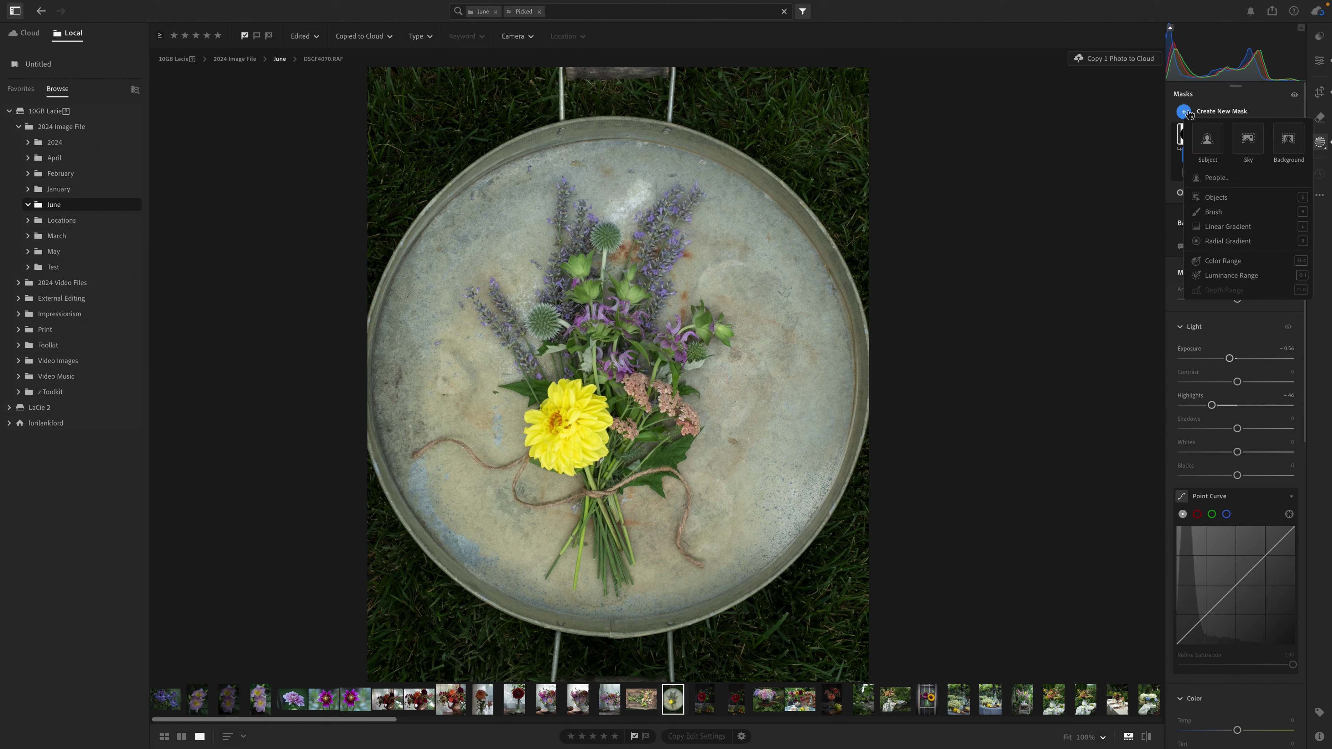
{"action": "left_click", "coordinate": [1217, 198]}
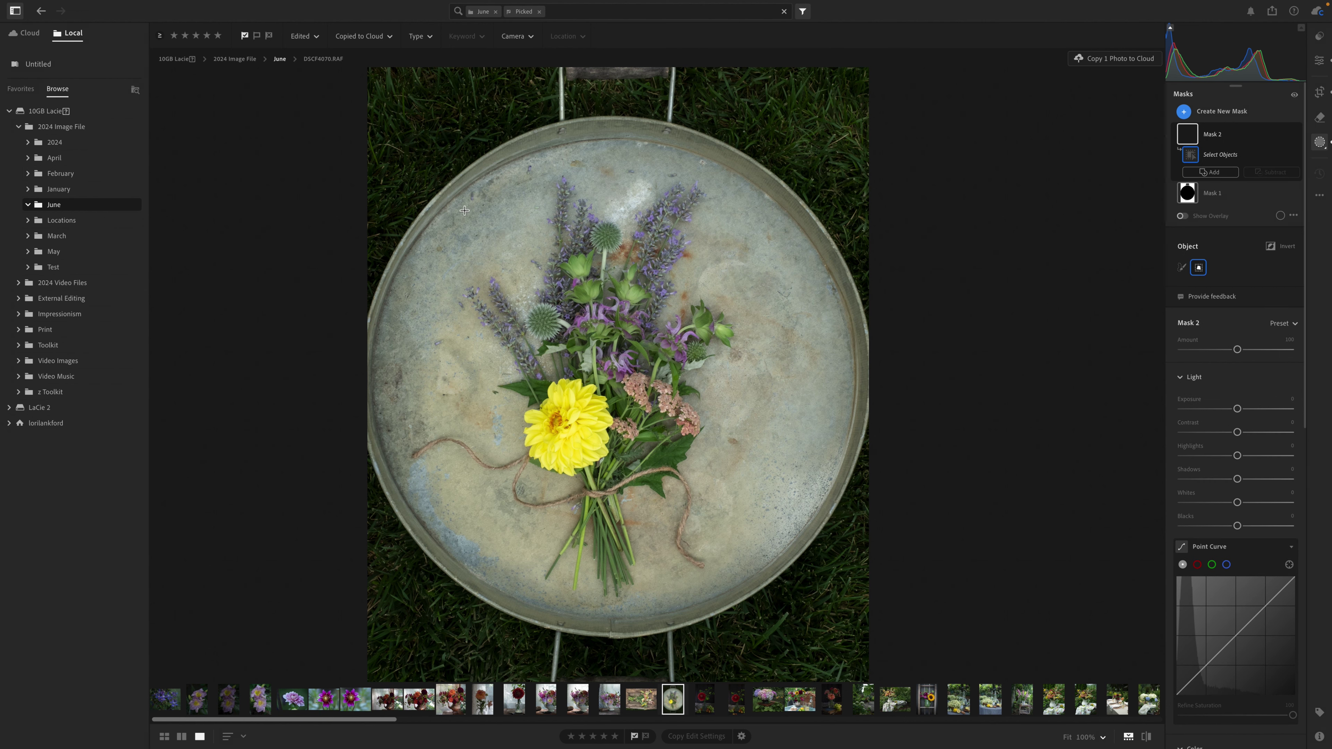
{"action": "left_click_drag", "start_coordinate": [463, 209], "coordinate": [758, 587]}
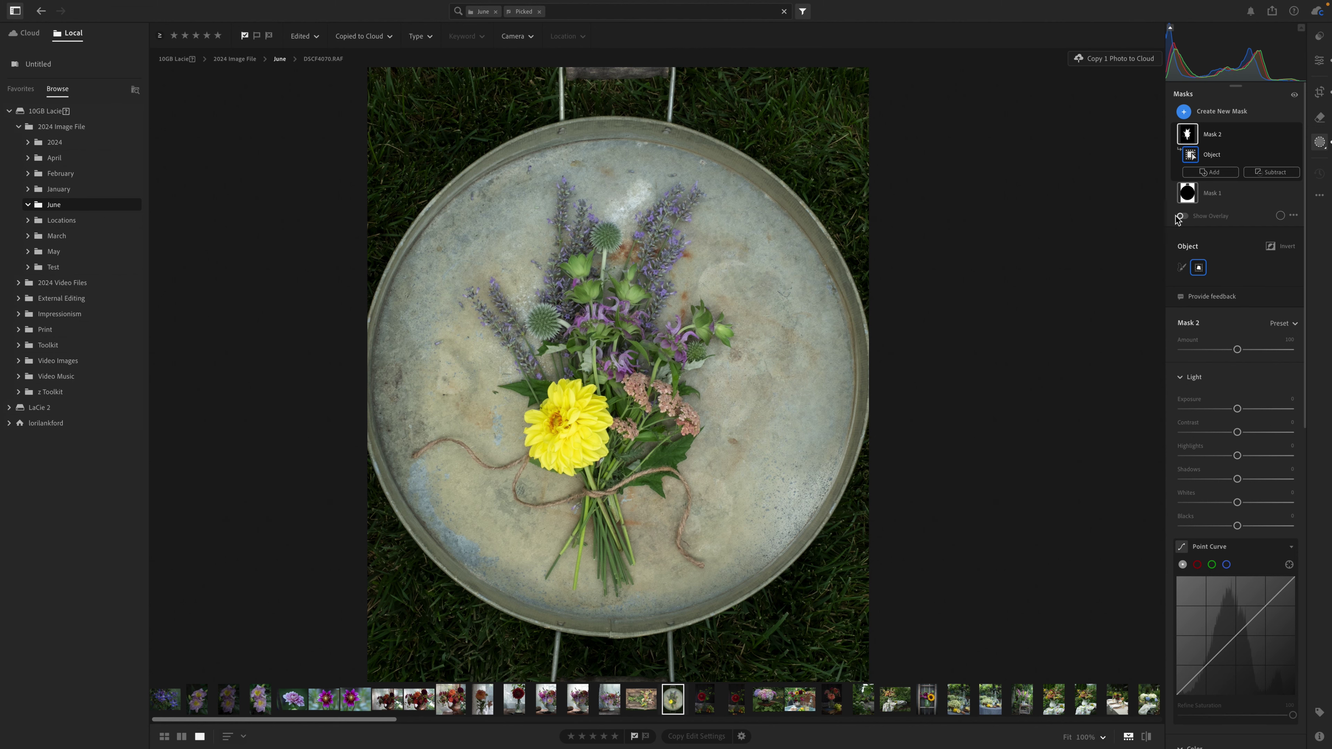
{"action": "left_click", "coordinate": [600, 354]}
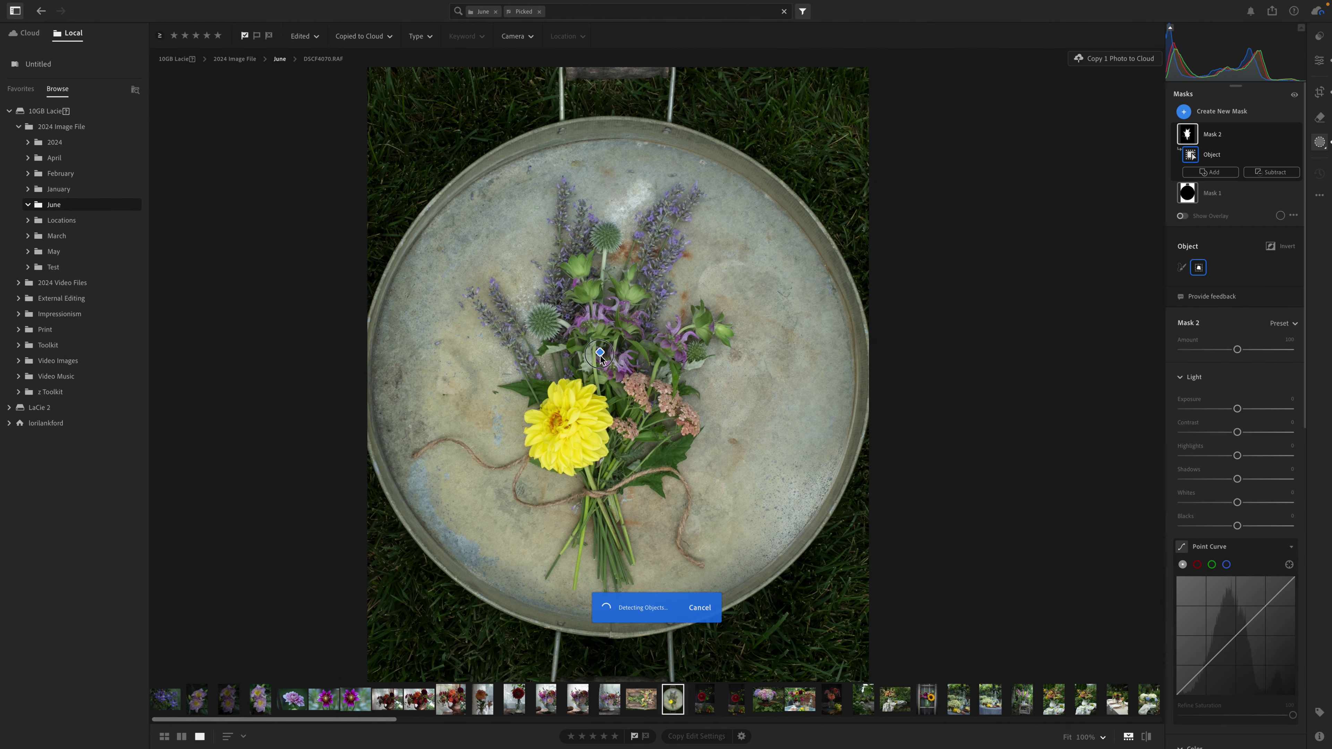
{"action": "left_click", "coordinate": [758, 426]}
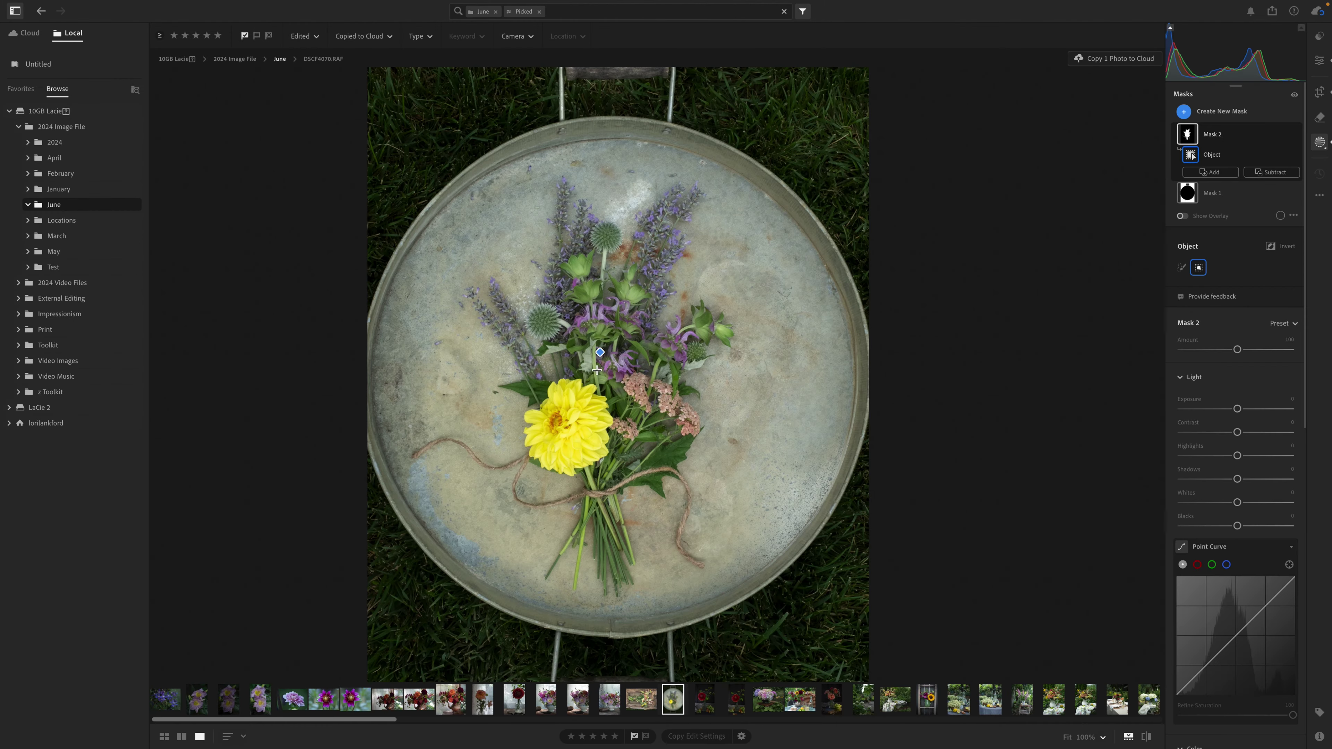
{"action": "left_click", "coordinate": [600, 353]}
Invert the bouquet mask, check it with the overlay, and set its Exposure to about -0.84
{"action": "left_click", "coordinate": [1271, 247]}
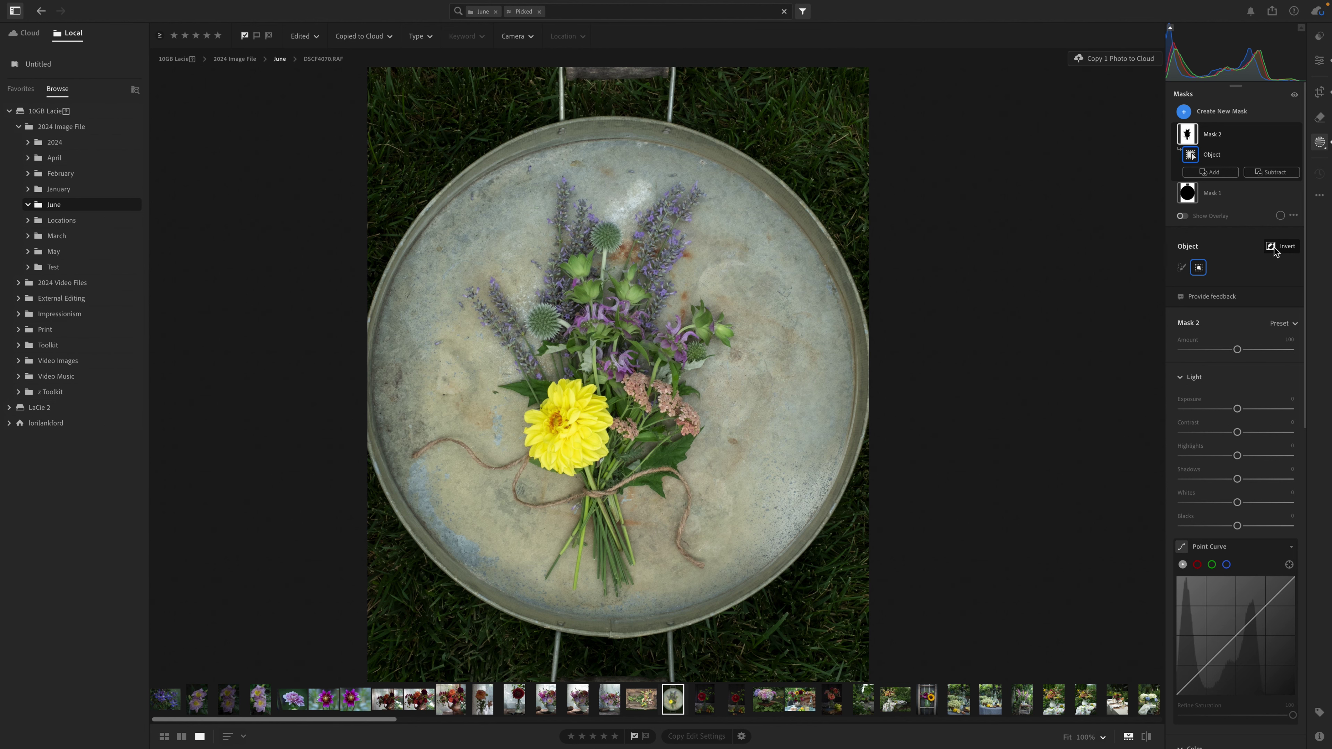
{"action": "left_click", "coordinate": [1182, 217]}
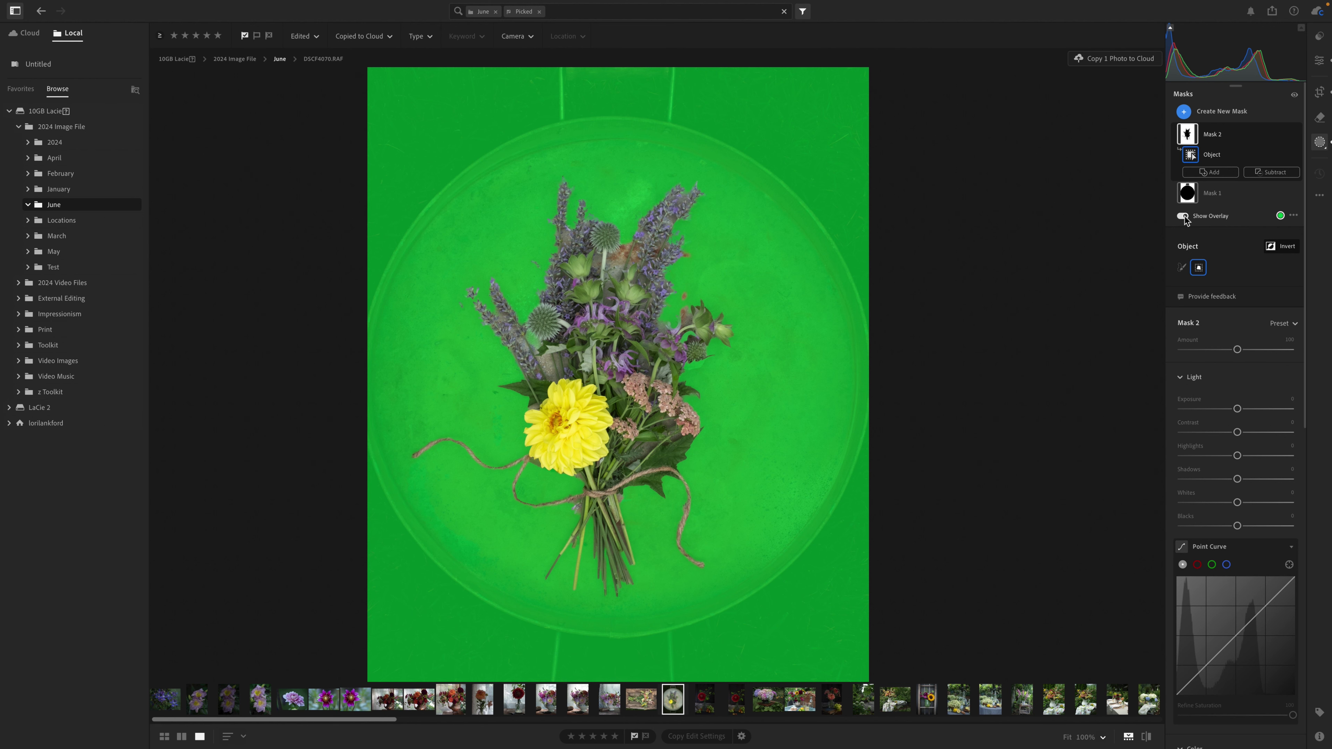
{"action": "left_click", "coordinate": [1185, 218]}
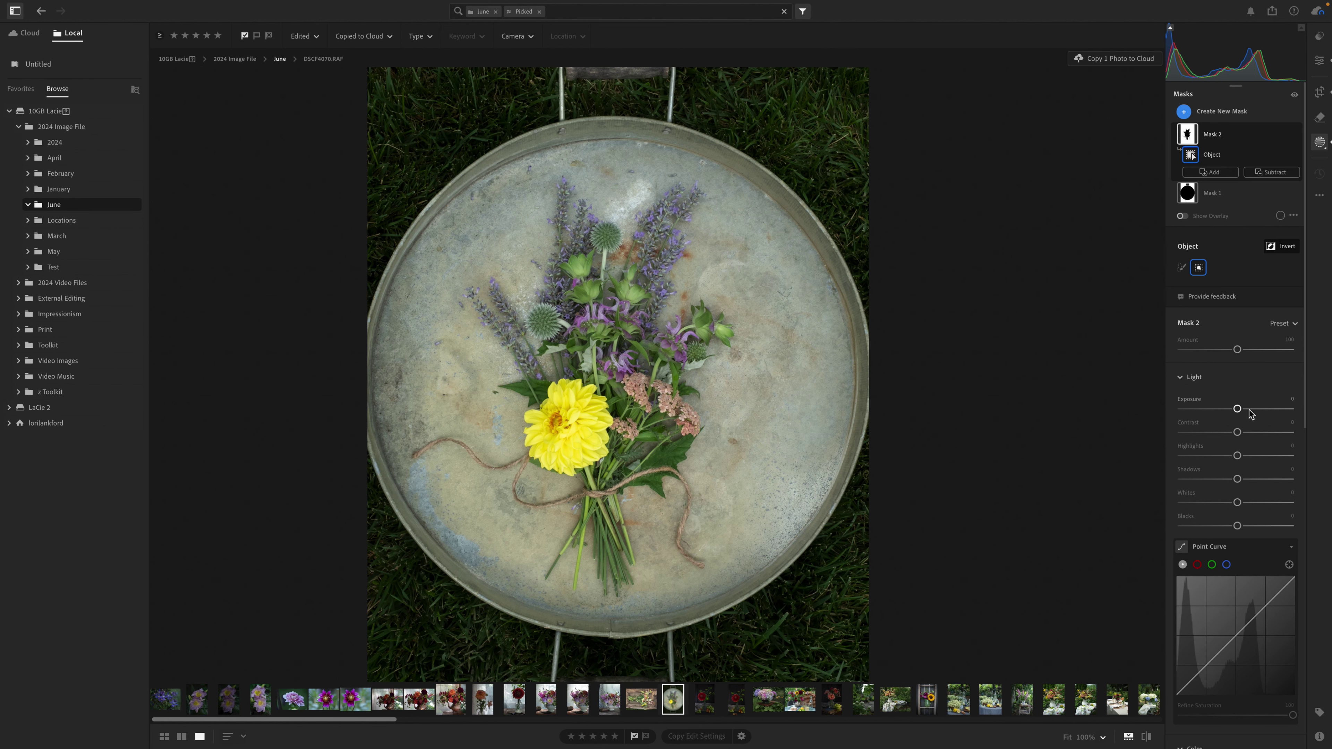
{"action": "left_click_drag", "start_coordinate": [1237, 408], "coordinate": [1226, 411]}
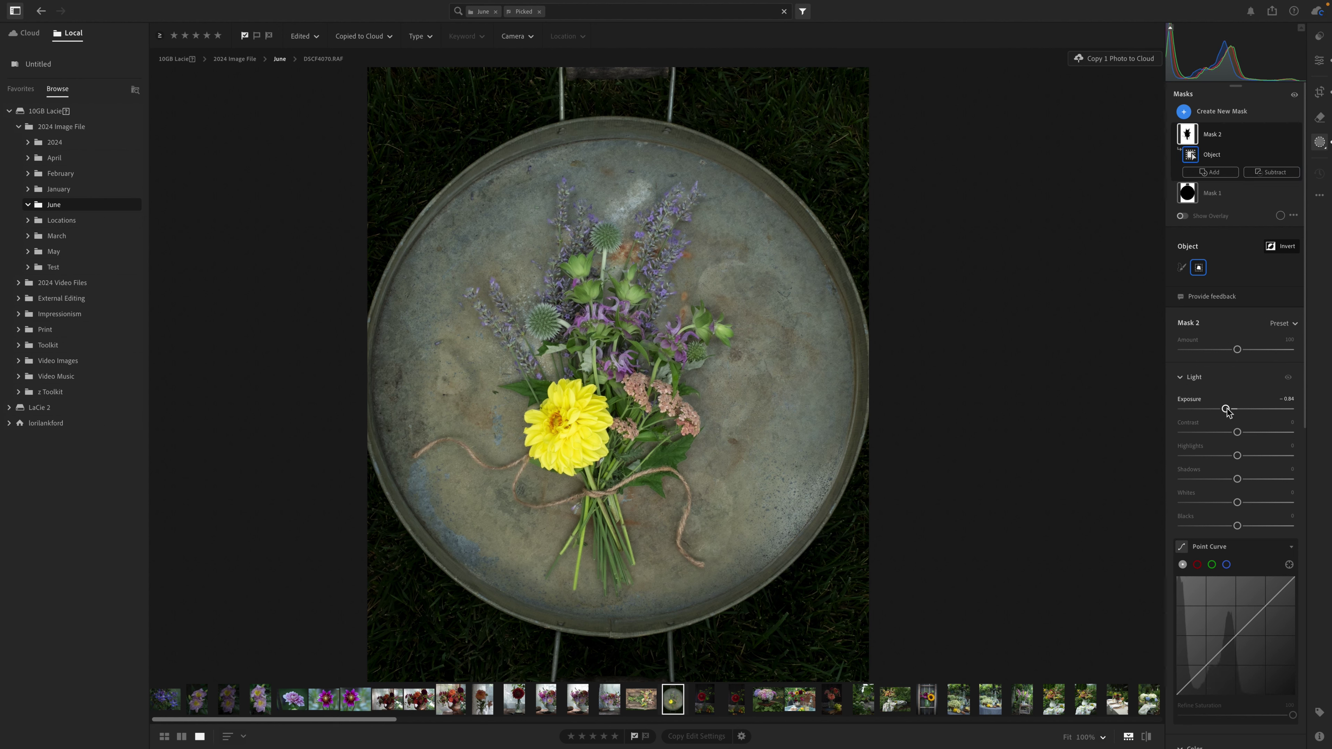
Subtract a Color Range sampled from the dark green grass from the inverted bouquet mask
{"action": "left_click", "coordinate": [1267, 173]}
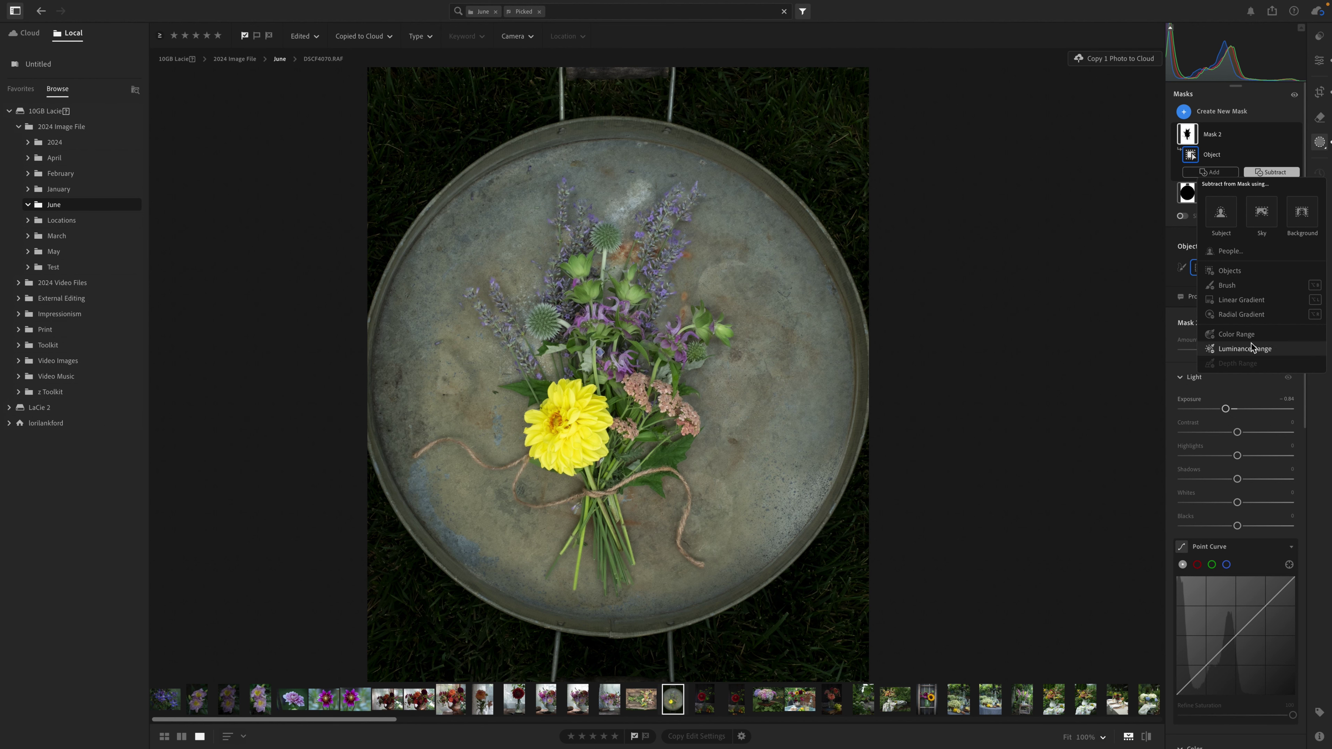
{"action": "left_click", "coordinate": [1246, 335]}
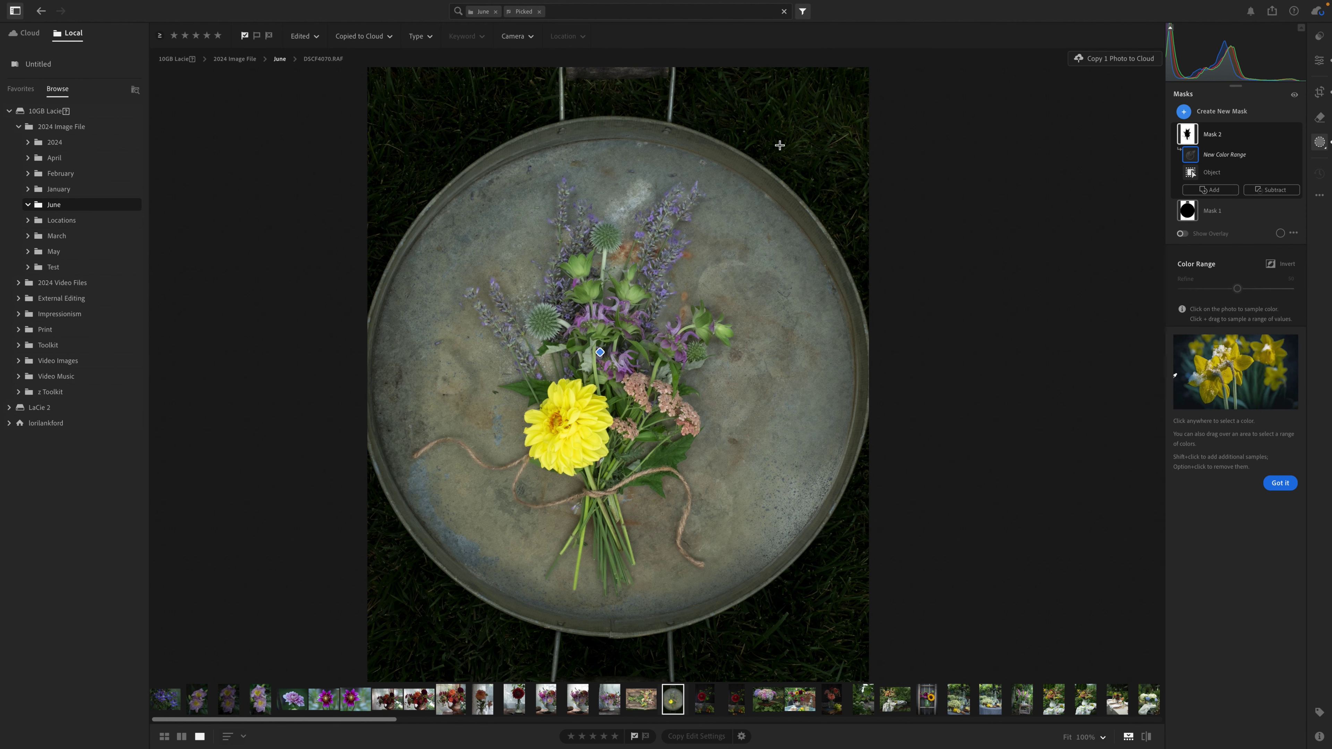
{"action": "left_click", "coordinate": [797, 122]}
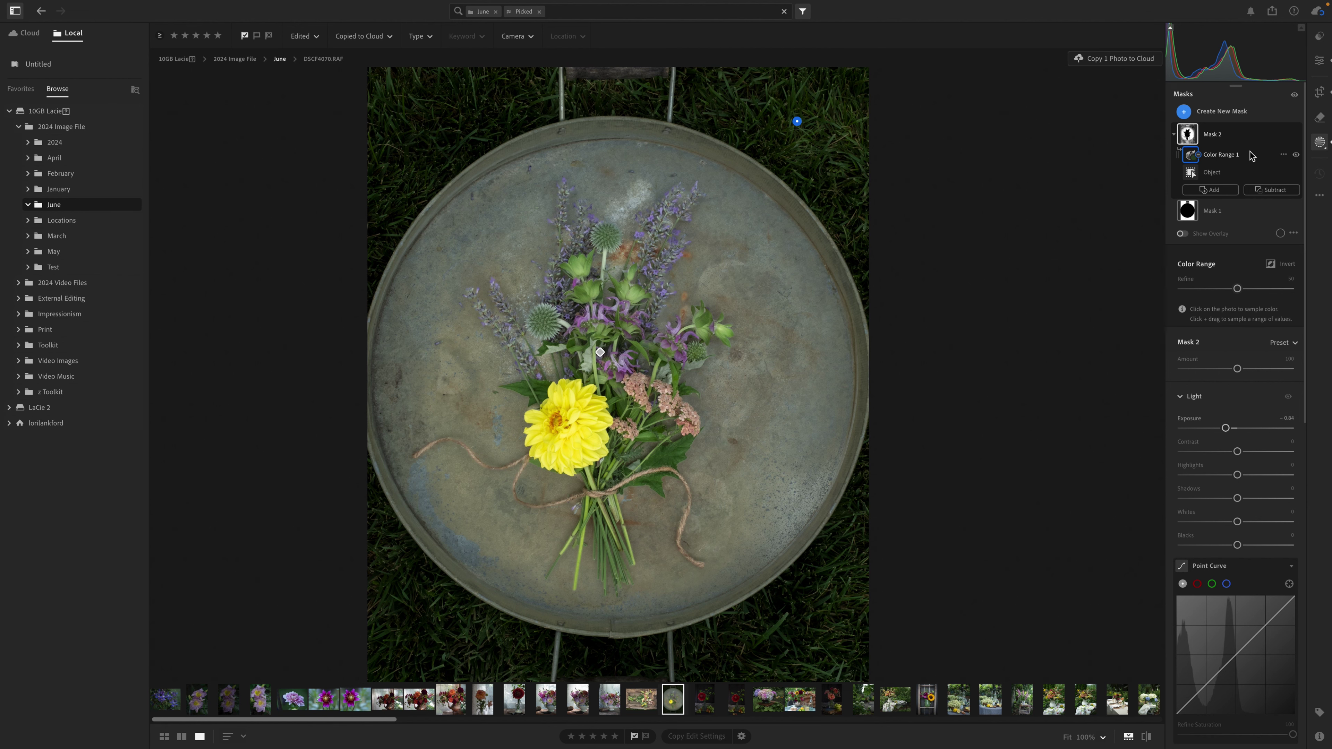
Create a new Objects mask that selects only the yellow flower by framing it with a rectangle
{"action": "left_click", "coordinate": [1189, 136]}
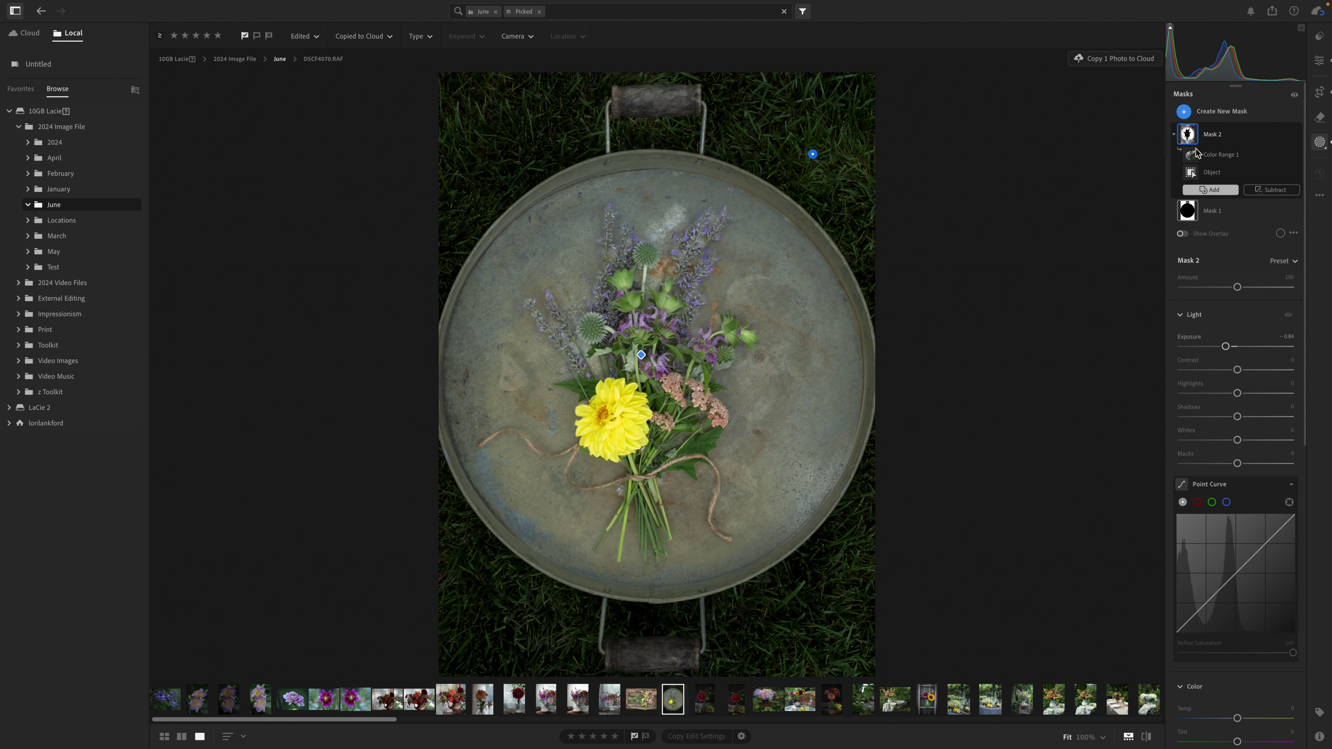
{"action": "left_click", "coordinate": [1186, 115]}
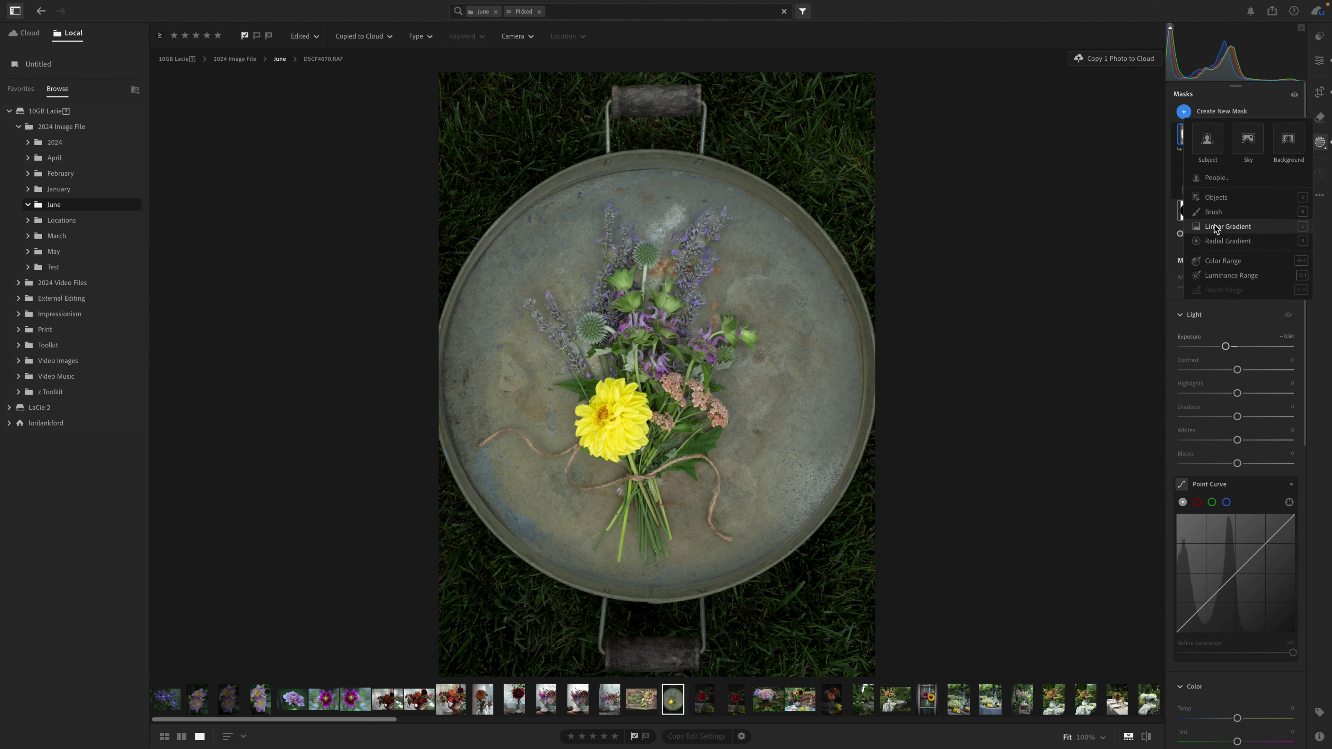
{"action": "left_click", "coordinate": [1211, 198]}
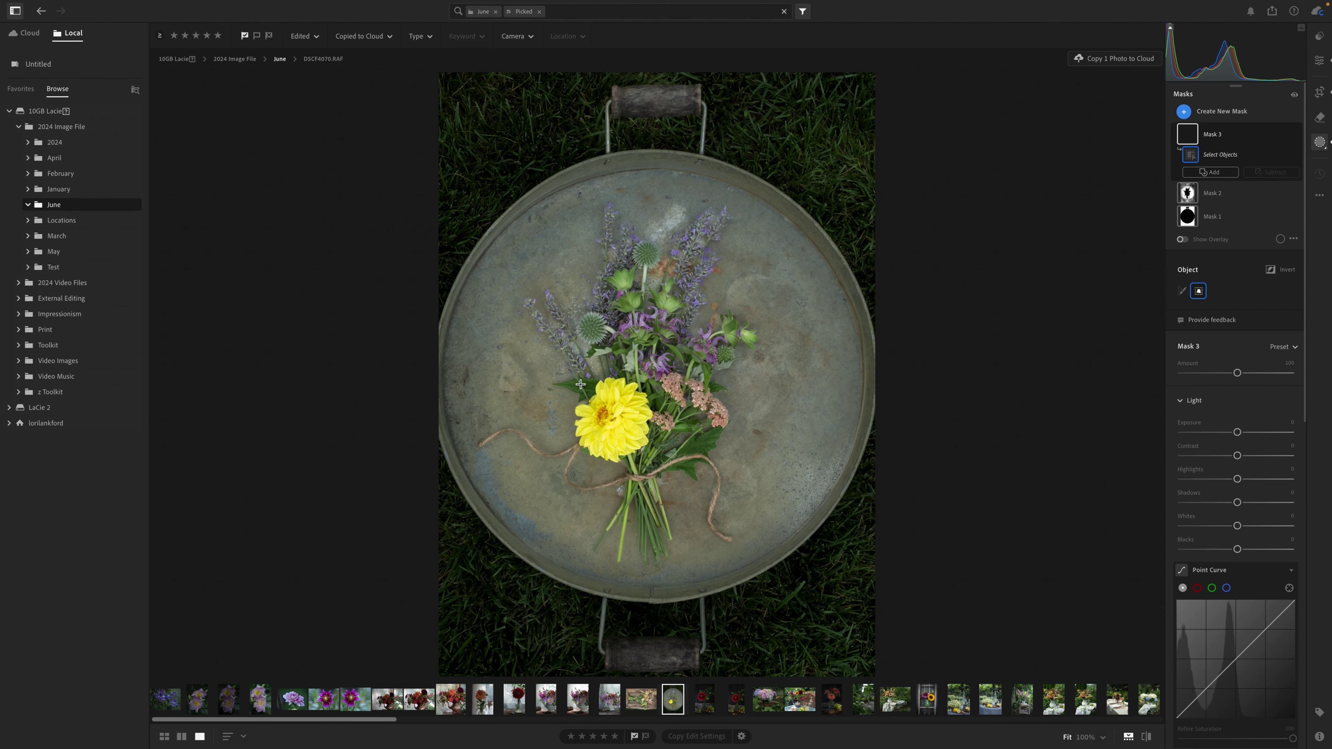
{"action": "left_click_drag", "start_coordinate": [577, 383], "coordinate": [655, 462]}
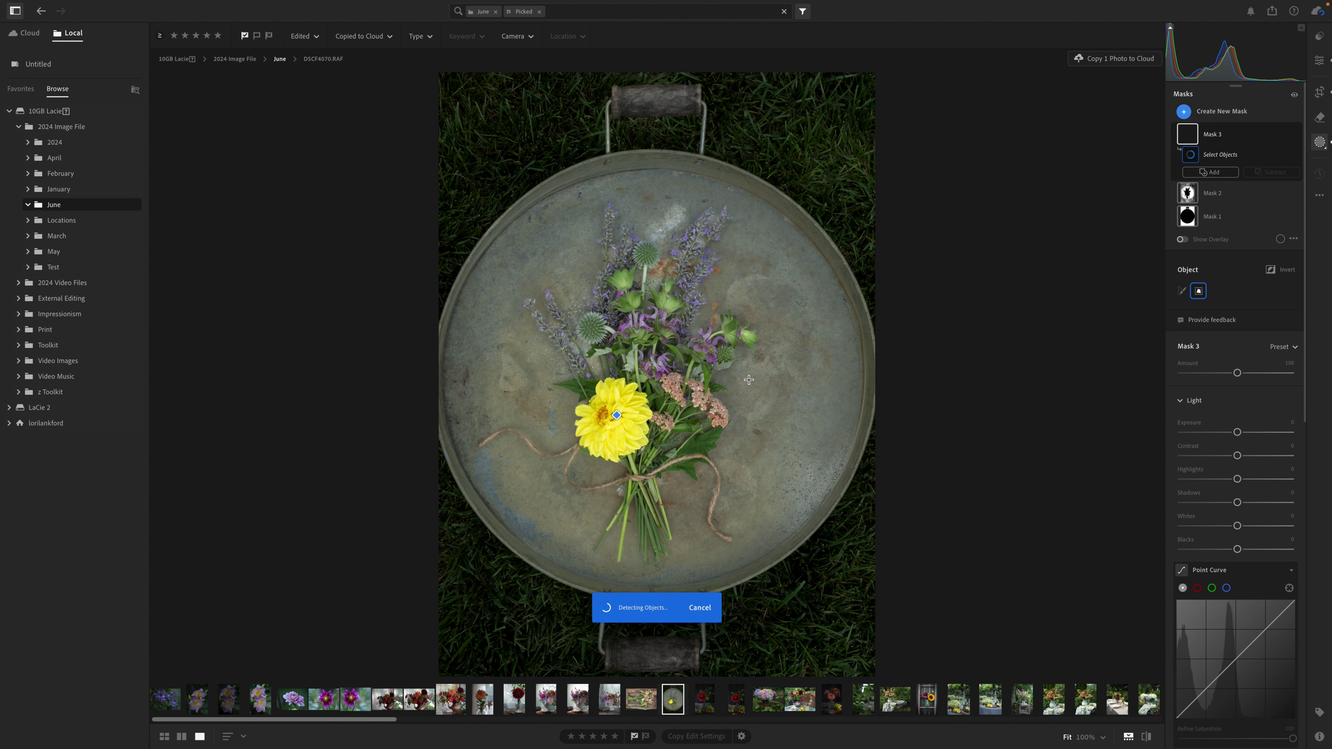
{"action": "mouse_move", "coordinate": [617, 416]}
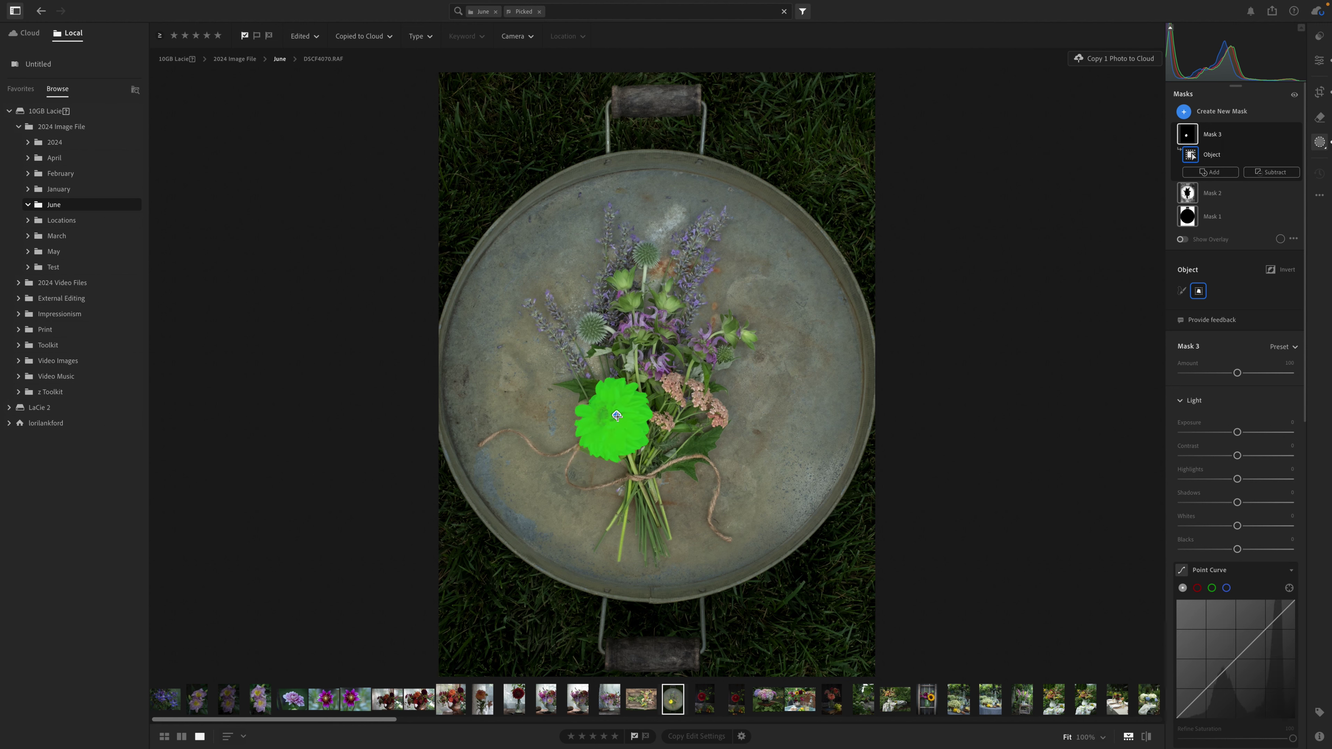
Set the yellow flower mask's Highlights to about -46 and raise its Saturation slightly
{"action": "left_click", "coordinate": [1207, 479]}
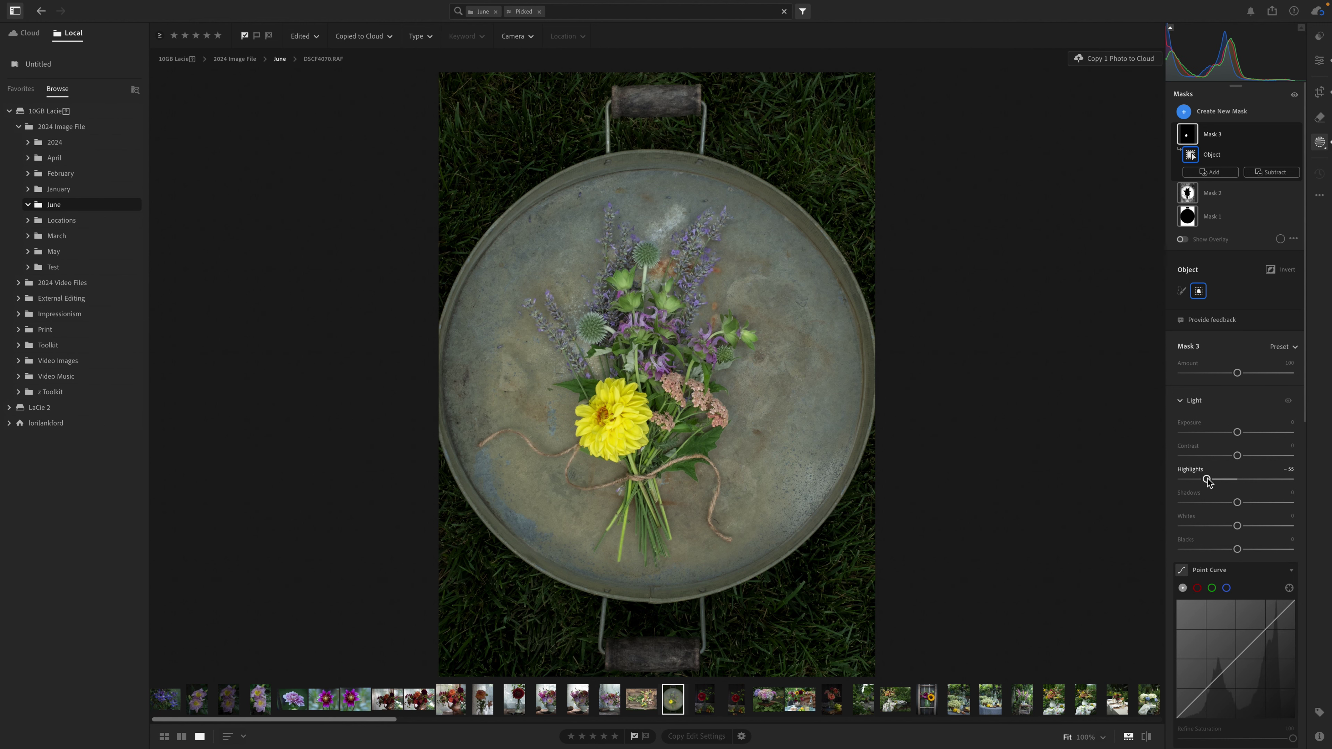
{"action": "left_click_drag", "start_coordinate": [1206, 479], "coordinate": [1212, 480]}
{"action": "scroll", "coordinate": [1233, 514], "scroll_direction": "down", "scroll_amount": 5}
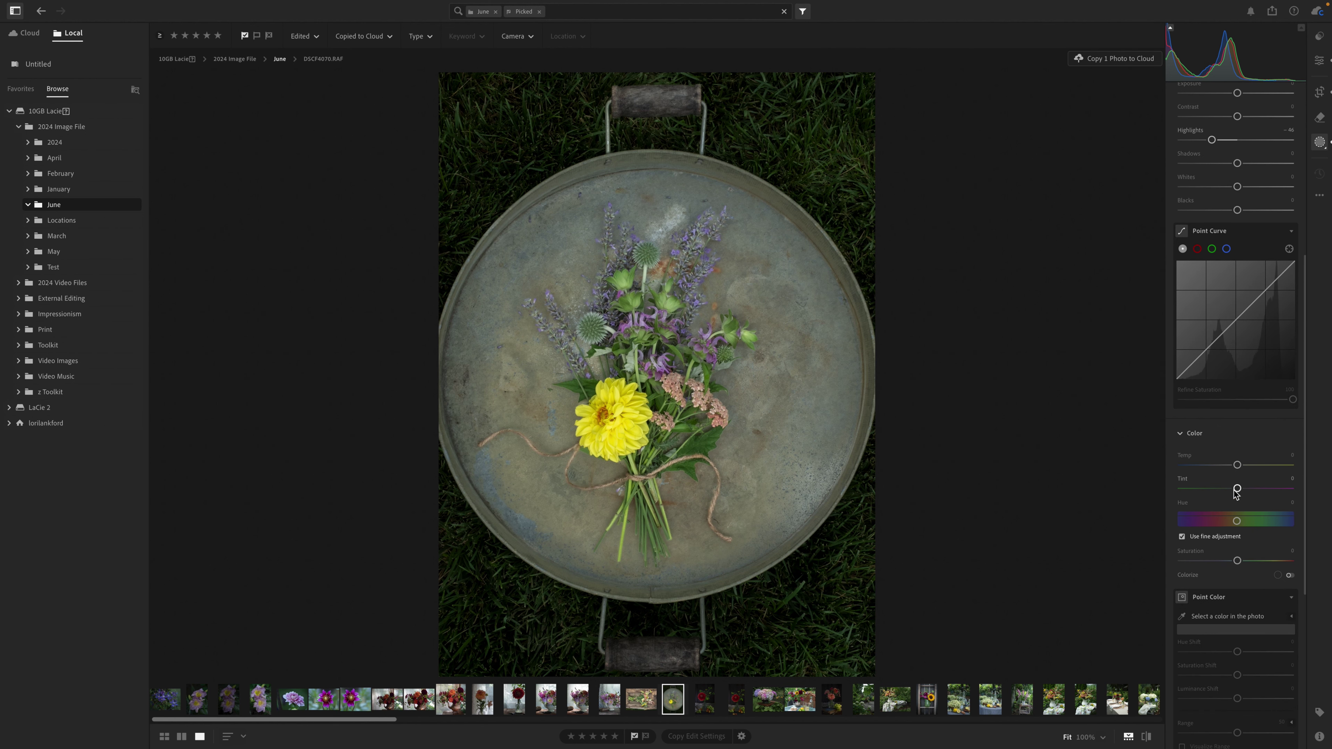
{"action": "left_click_drag", "start_coordinate": [1236, 560], "coordinate": [1246, 561]}
Return to the global edits and set the Color Mixer Saturation of Purple to about +47 and Blue to about +48
{"action": "left_click", "coordinate": [1319, 61]}
{"action": "scroll", "coordinate": [1246, 609], "scroll_direction": "down", "scroll_amount": 7}
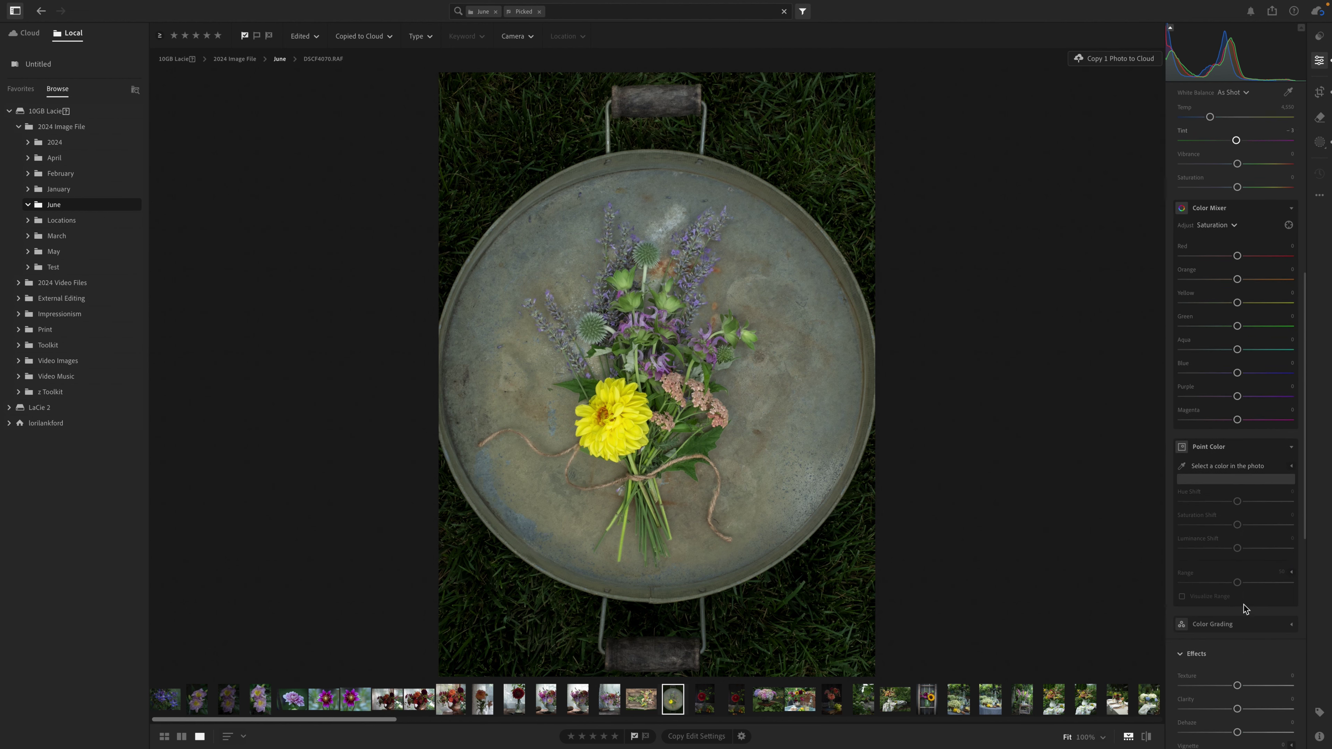
{"action": "scroll", "coordinate": [1244, 577], "scroll_direction": "down", "scroll_amount": 1}
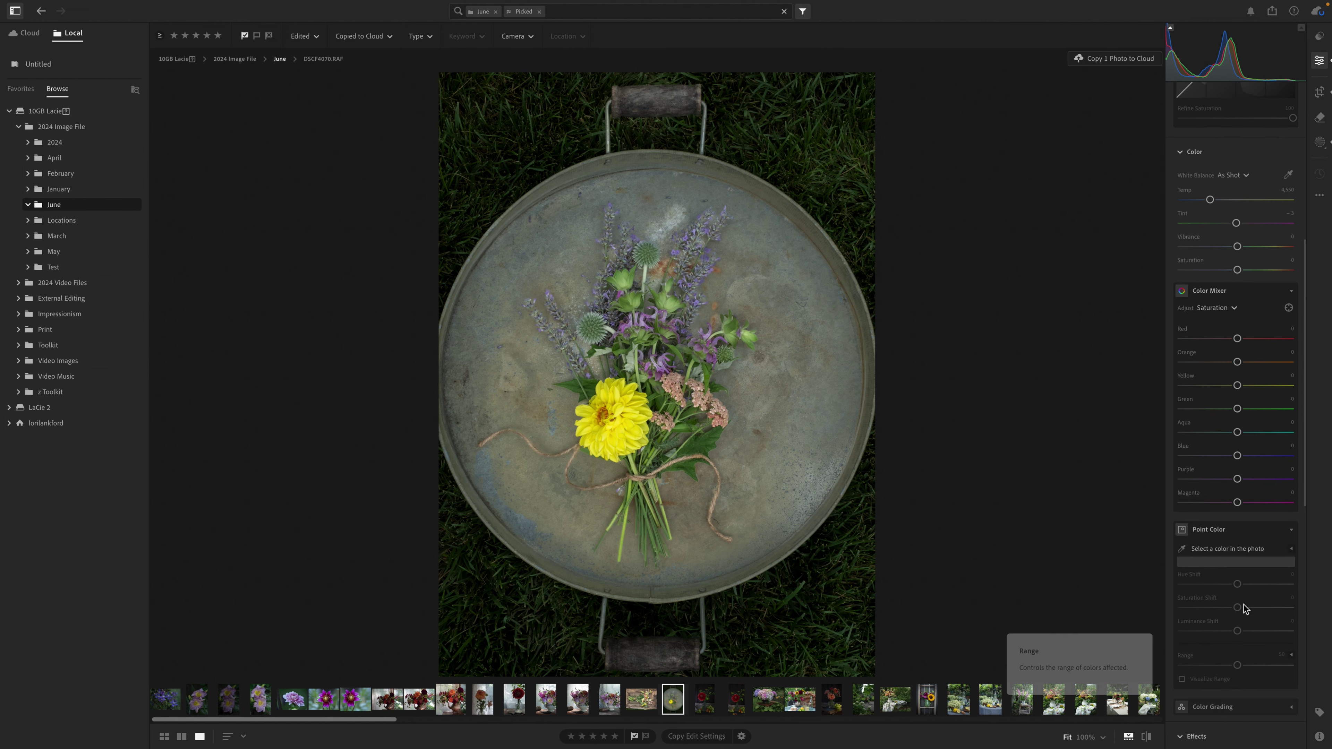
{"action": "left_click_drag", "start_coordinate": [1256, 483], "coordinate": [1266, 458]}
{"action": "left_click", "coordinate": [1254, 455]}
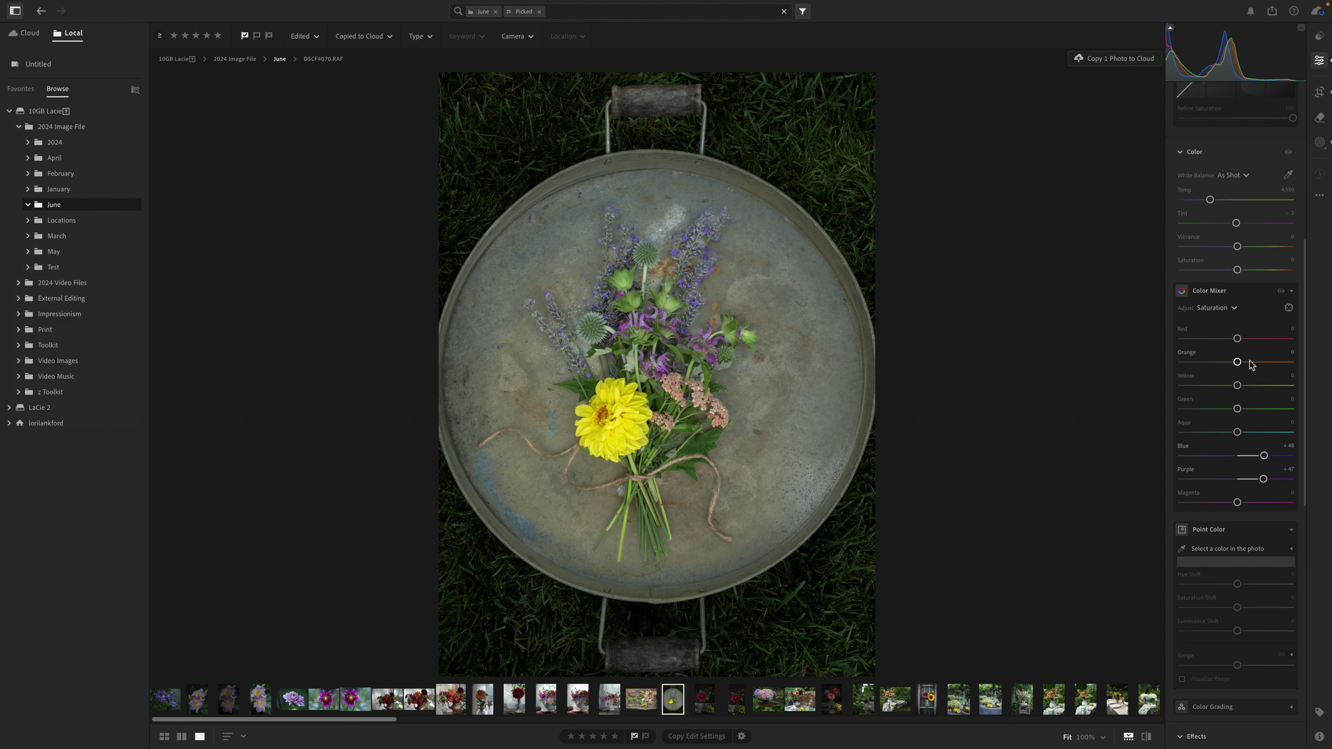
Set the Color Mixer Saturation of Orange to about +42, Magenta to about +35 and Blue to about +65
{"action": "left_click_drag", "start_coordinate": [1253, 362], "coordinate": [1262, 362]}
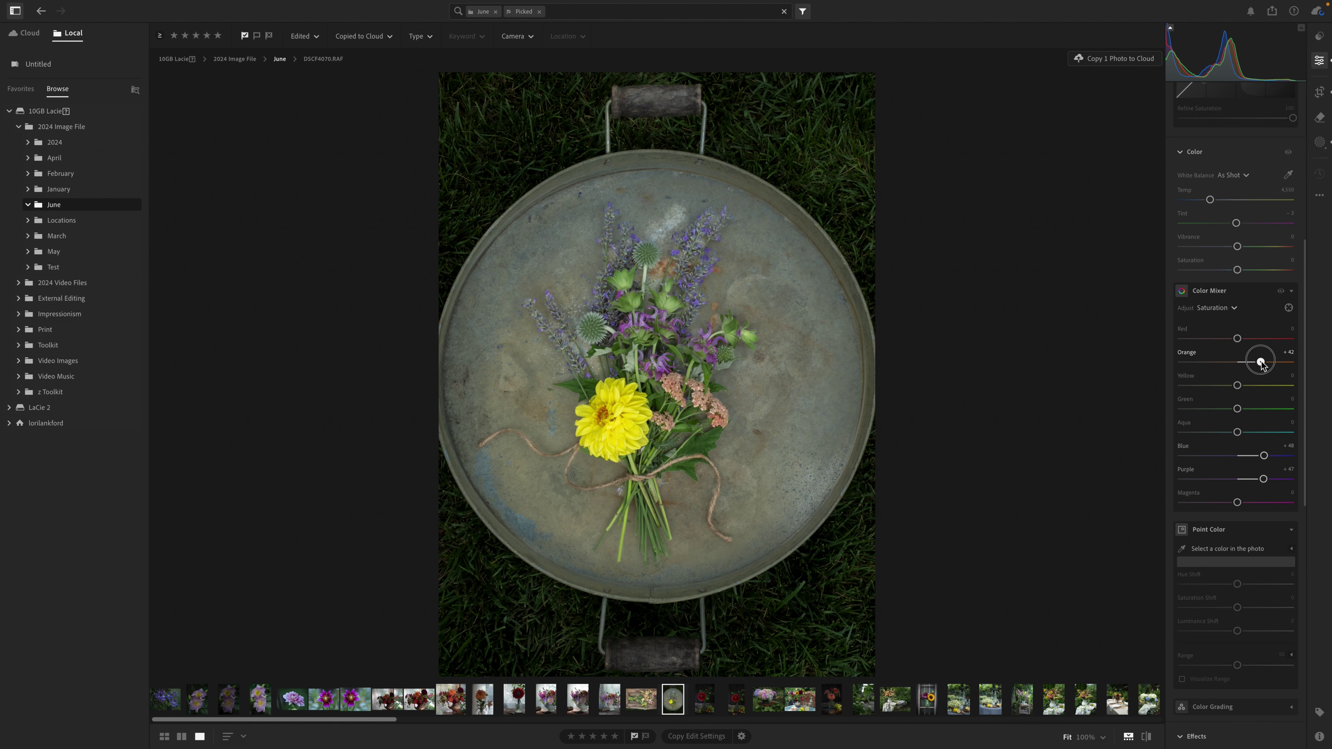
{"action": "left_click", "coordinate": [1237, 338]}
{"action": "left_click", "coordinate": [1236, 503]}
{"action": "left_click_drag", "start_coordinate": [1237, 502], "coordinate": [1256, 502]}
{"action": "left_click_drag", "start_coordinate": [1263, 455], "coordinate": [1274, 455]}
Switch the Color Mixer to Luminance and set Purple to about +46 and Magenta to about +40
{"action": "left_click", "coordinate": [1227, 309]}
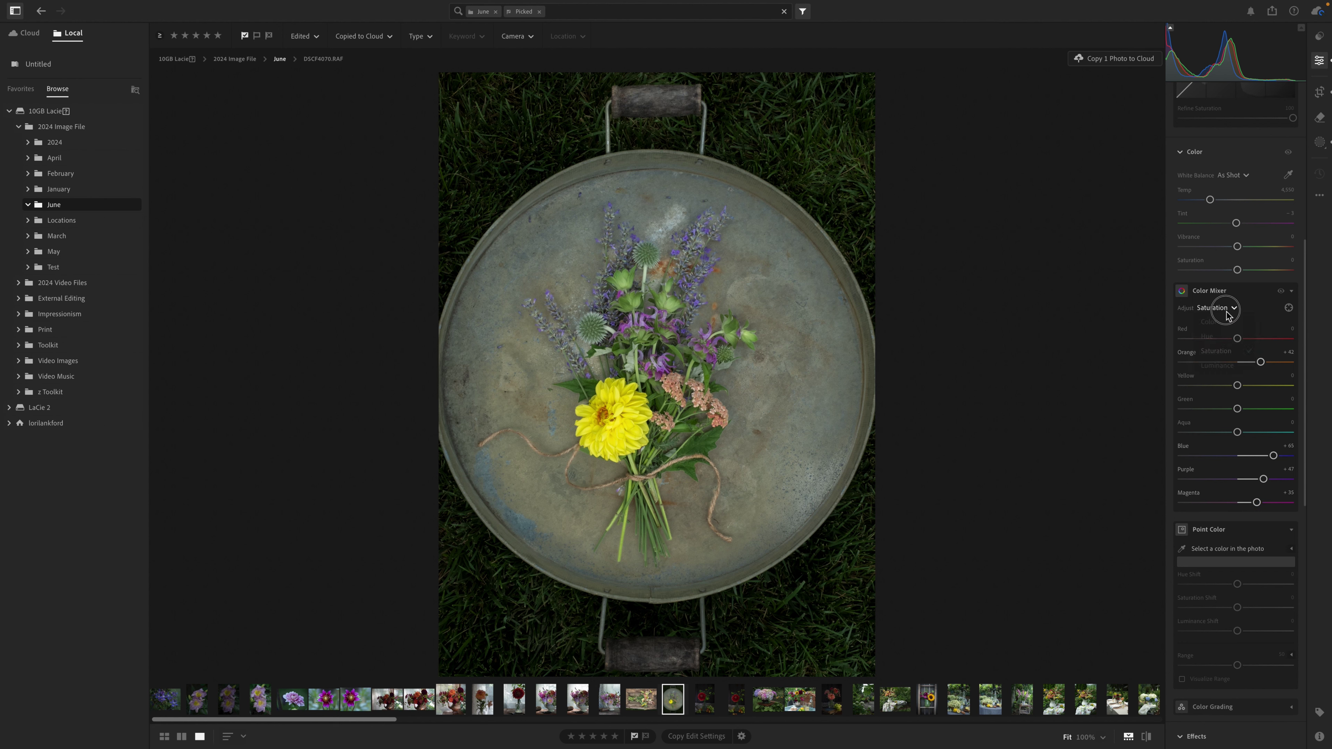
{"action": "left_click", "coordinate": [1224, 366]}
{"action": "left_click_drag", "start_coordinate": [1237, 479], "coordinate": [1259, 504]}
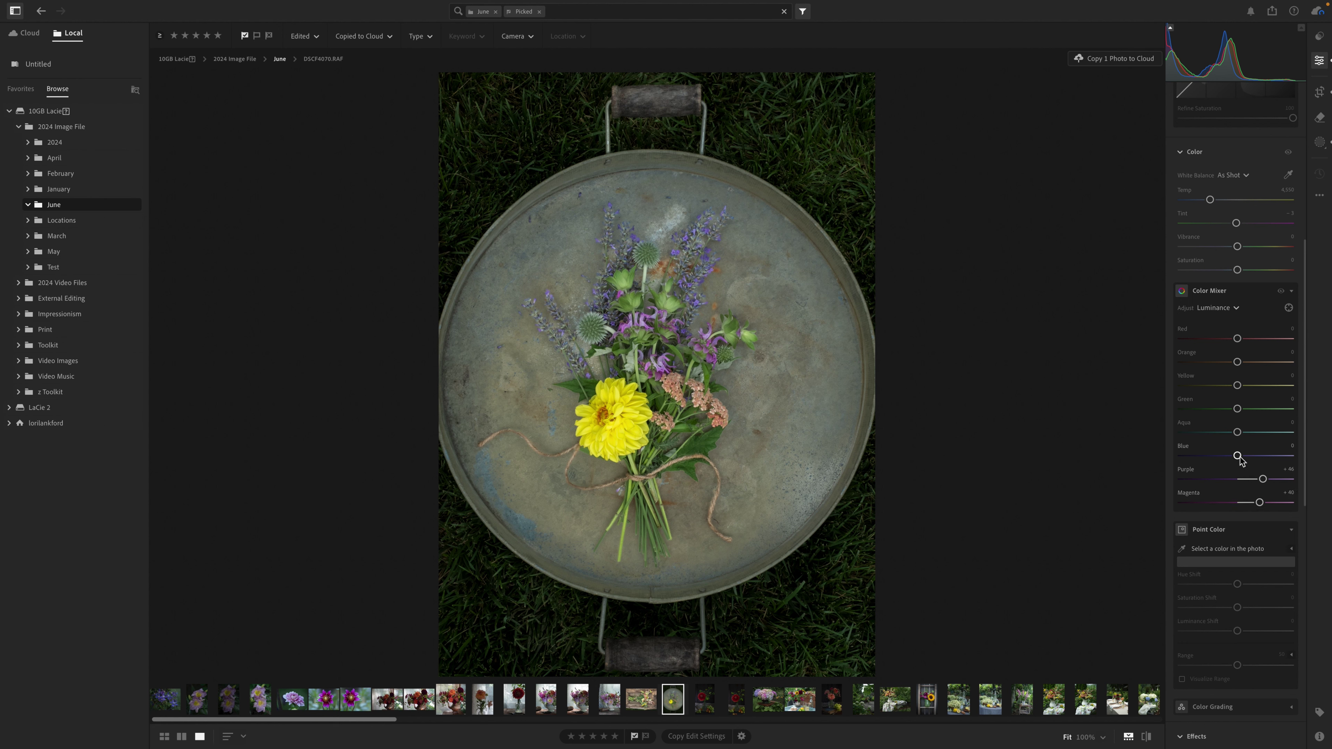